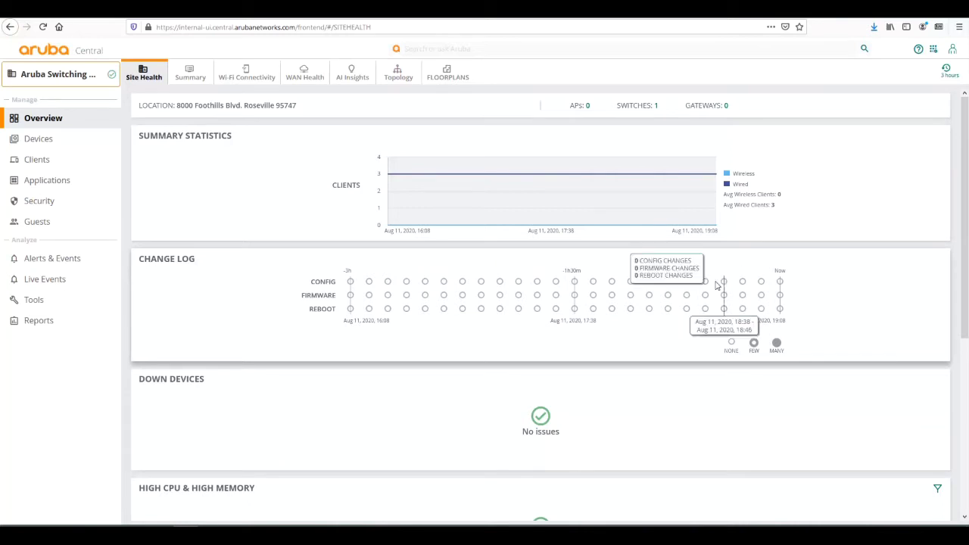
- Read the Change Log counts for config changes, firmware updates and reboots on Site Health
mouse_move(669, 285)
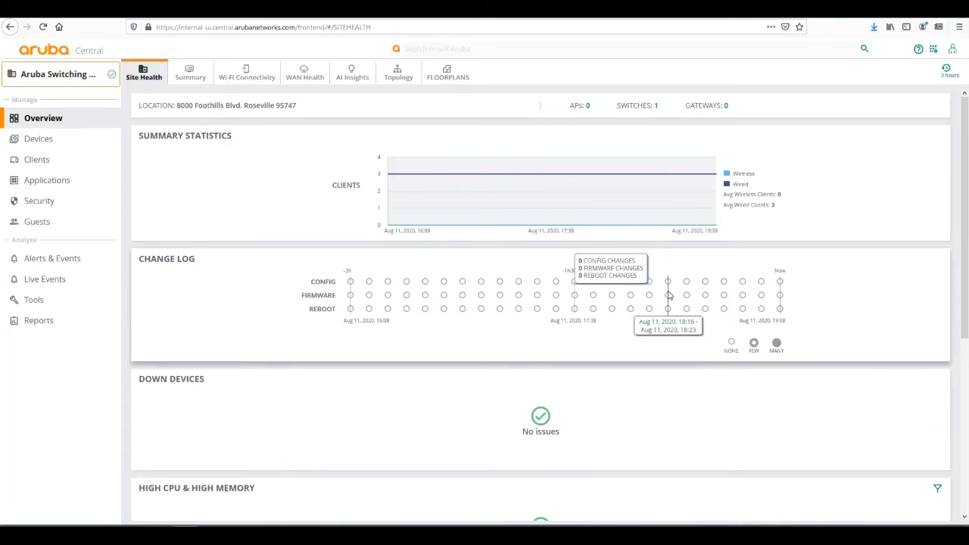
- Set the Site Health time range to 1 Day
click(945, 70)
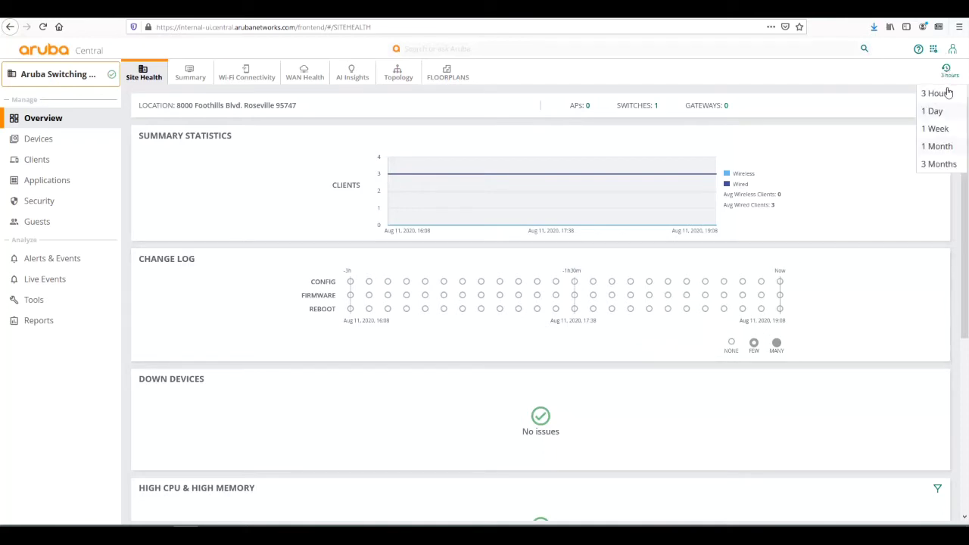
click(939, 111)
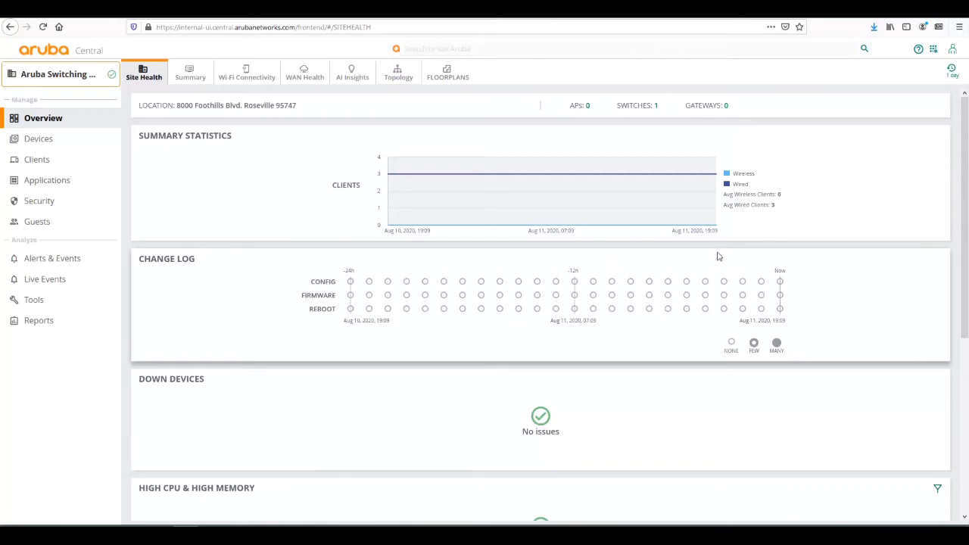
mouse_move(706, 282)
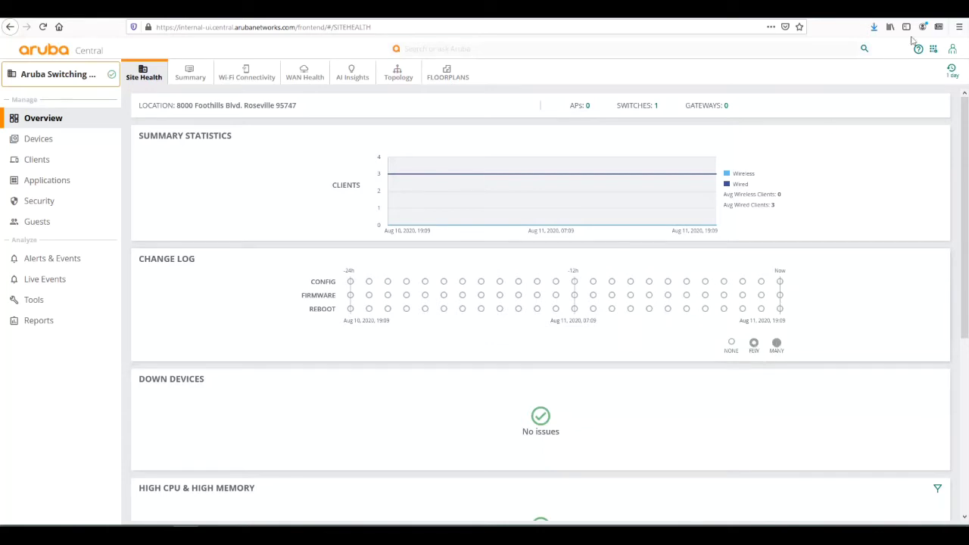
- Extend the range to 1 Week and review client, bandwidth and down-device panels
click(951, 70)
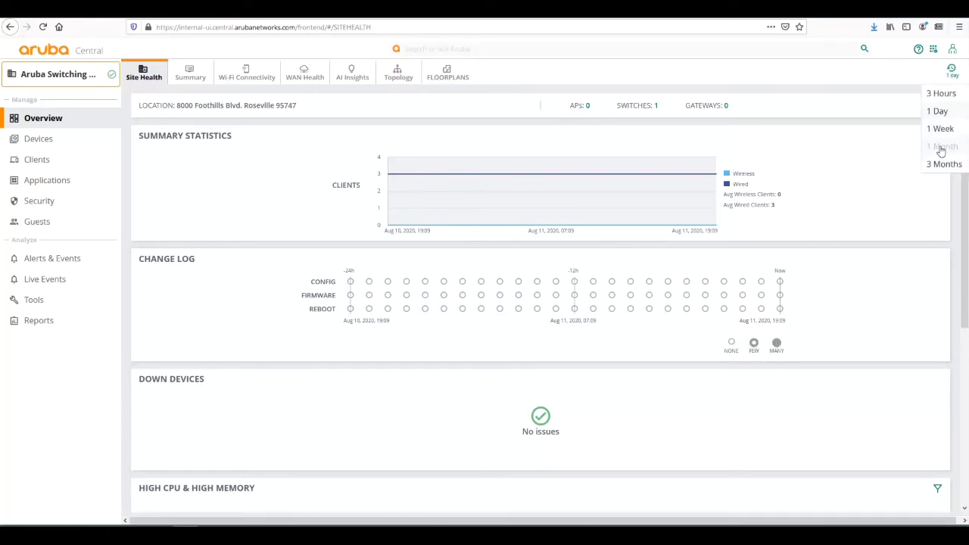
click(939, 130)
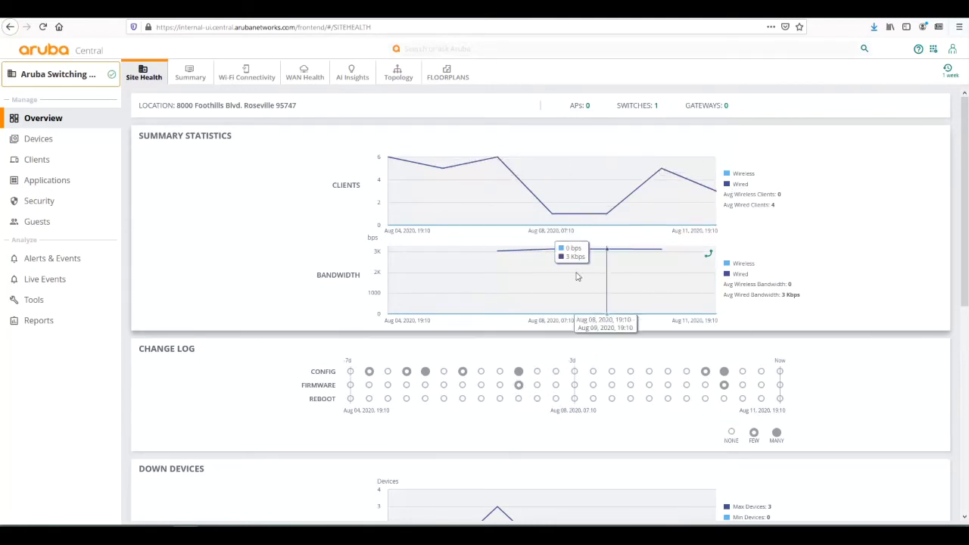
scroll(225, 238, down, 4)
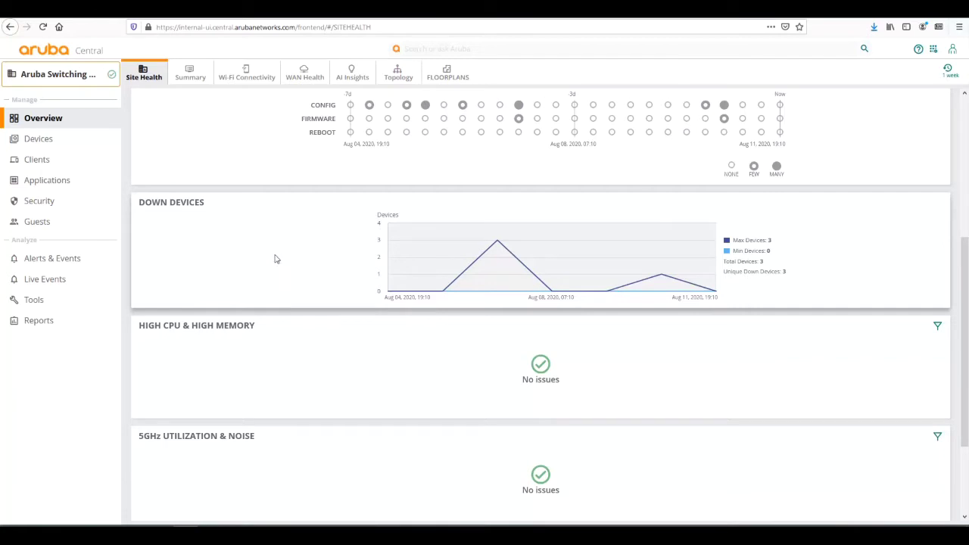
scroll(275, 261, down, 1)
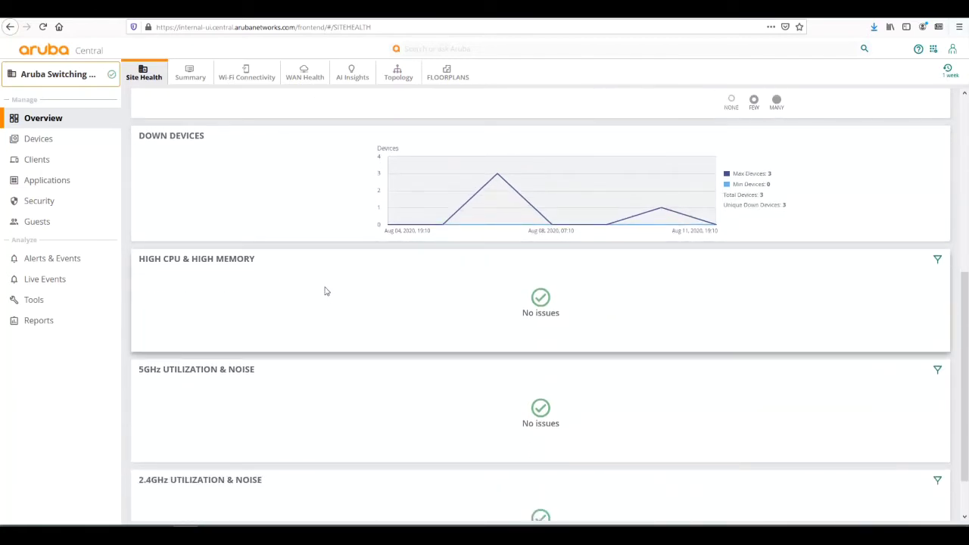
scroll(408, 333, down, 1)
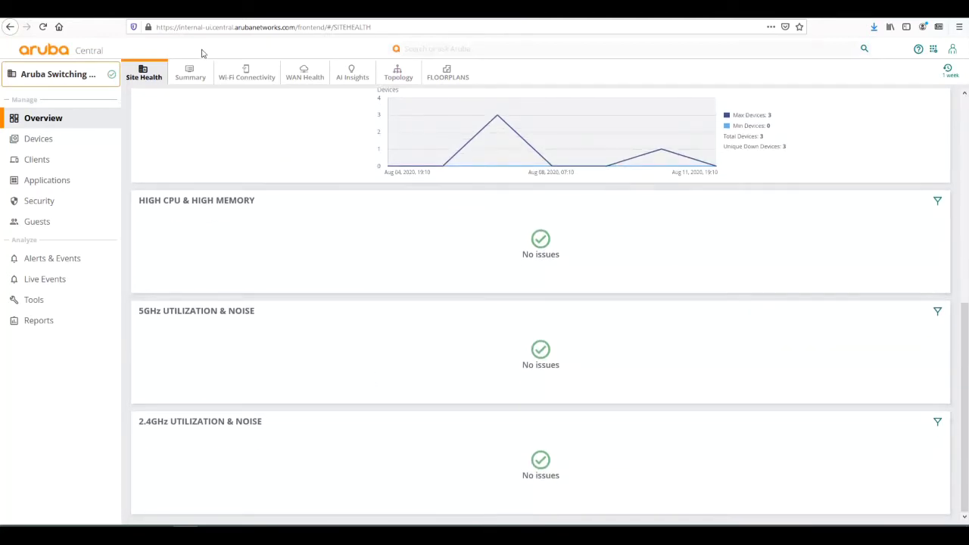
- Open the Topology map and view switch SG0ZKW401R's info card
click(396, 71)
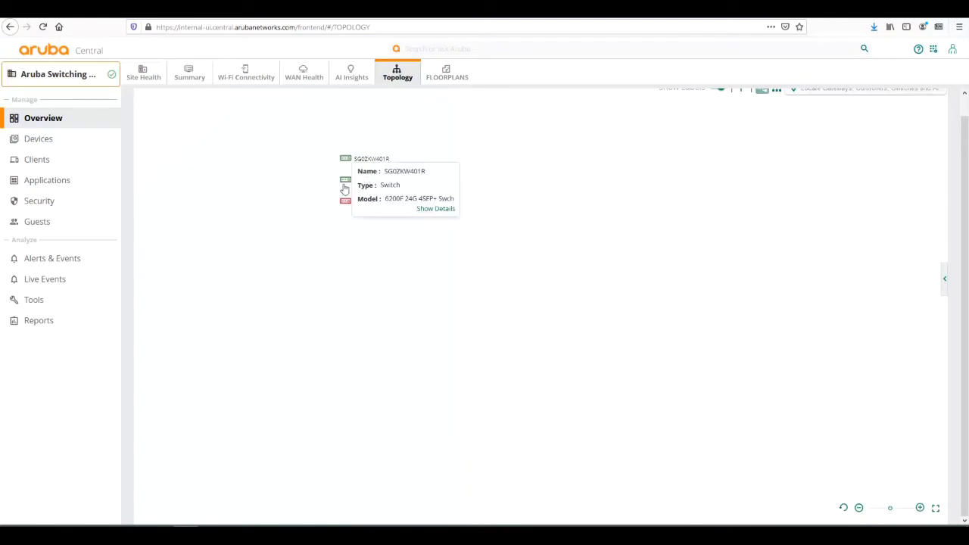
mouse_move(345, 204)
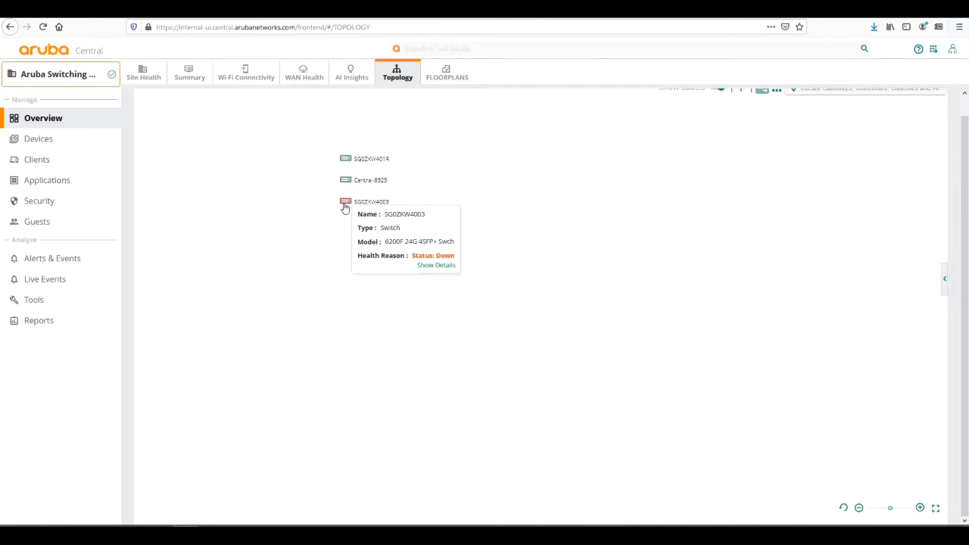
scroll(442, 231, up, 1)
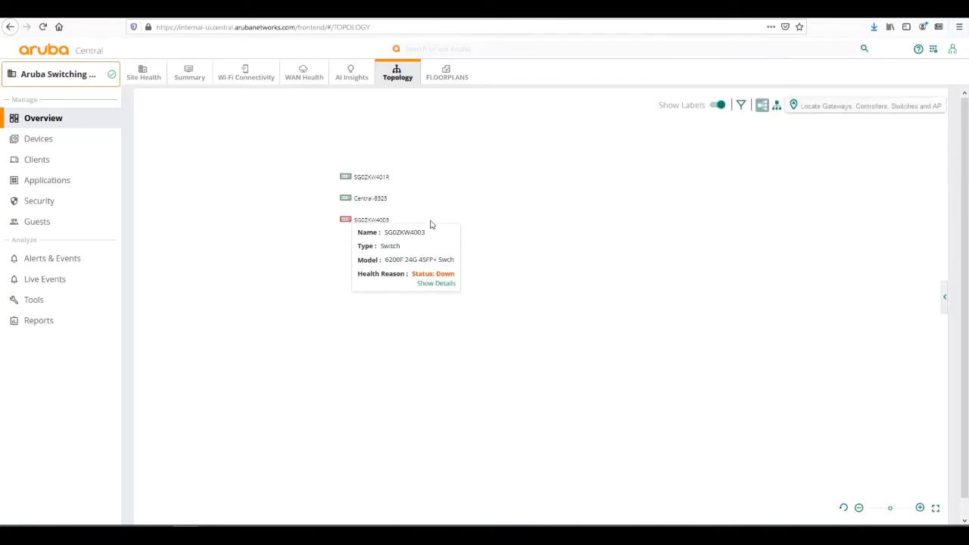
click(343, 184)
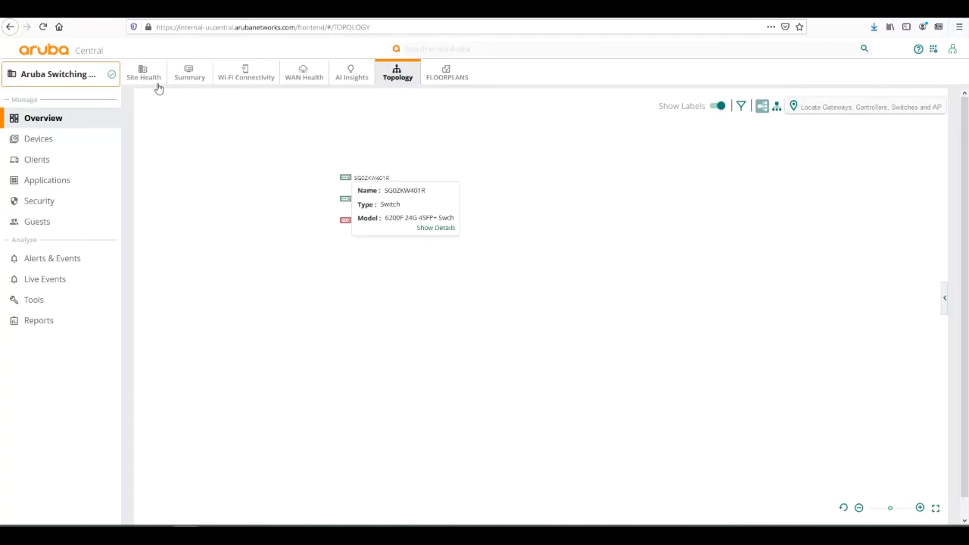
- Switch to group 6300-VSF, set the range to 3 Hours, and open Devices
click(61, 85)
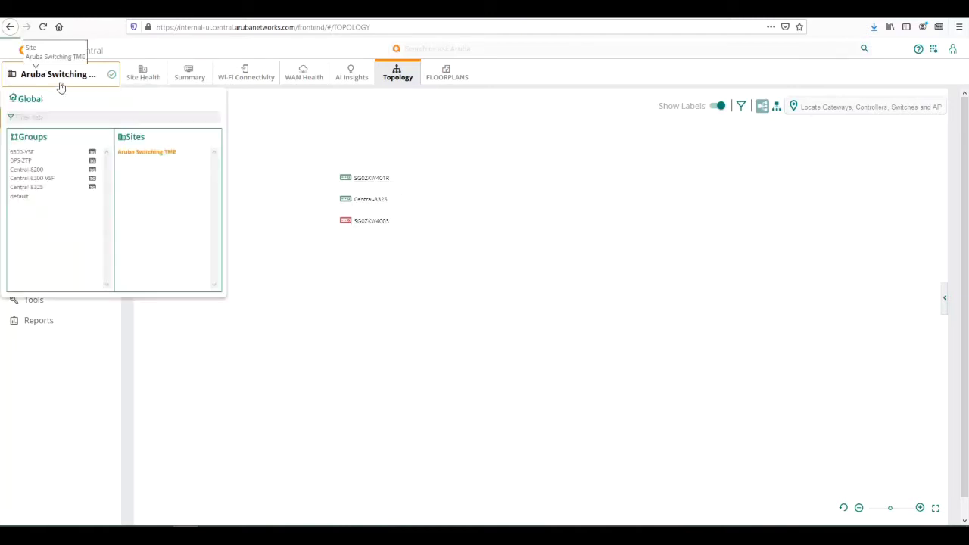
click(22, 152)
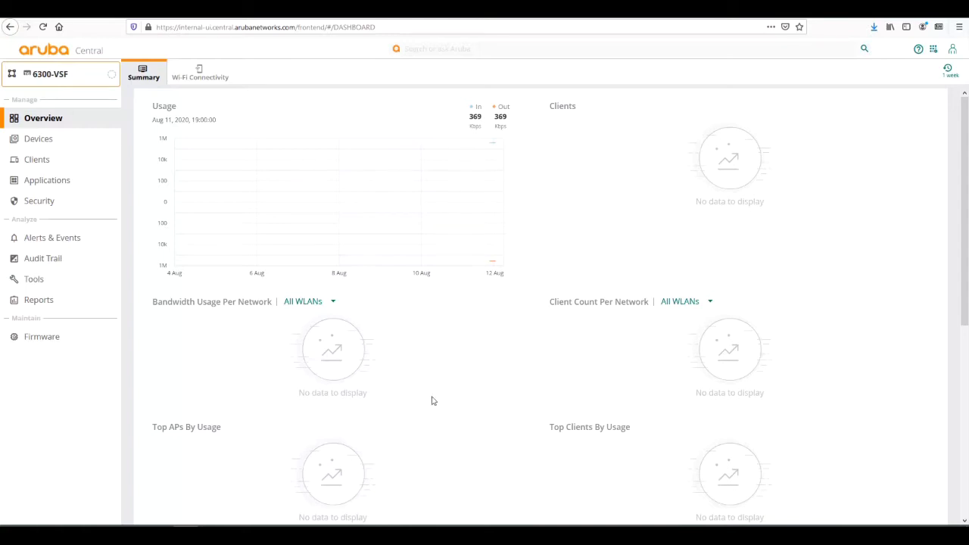
click(950, 72)
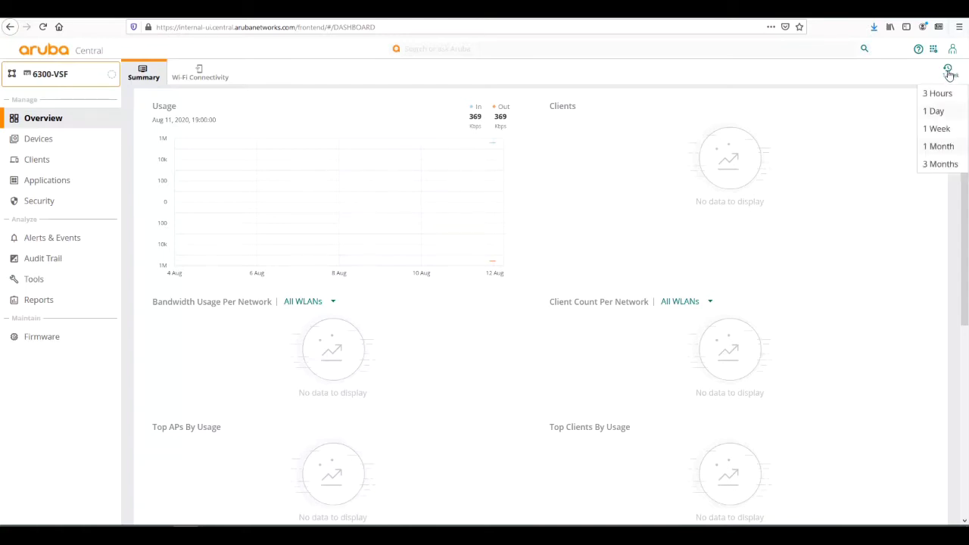
click(938, 92)
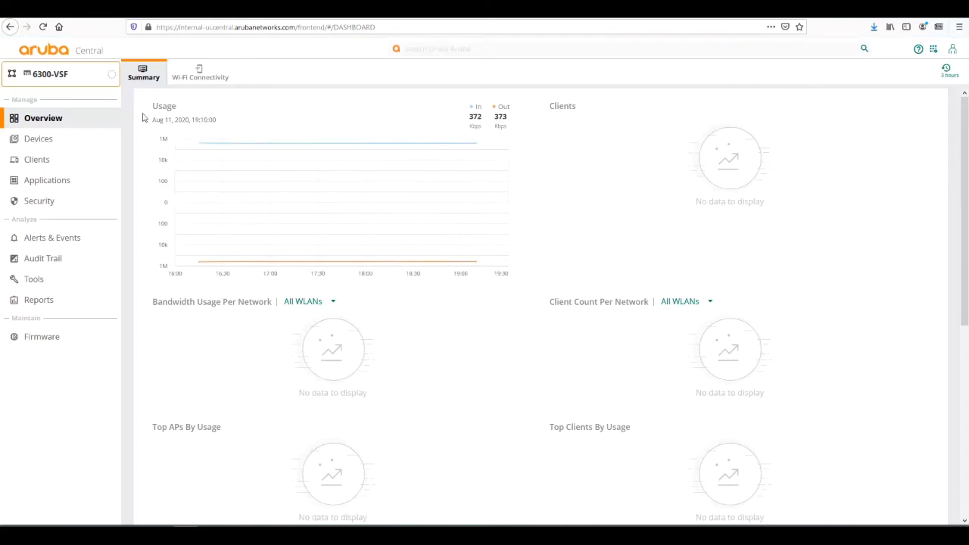
click(37, 143)
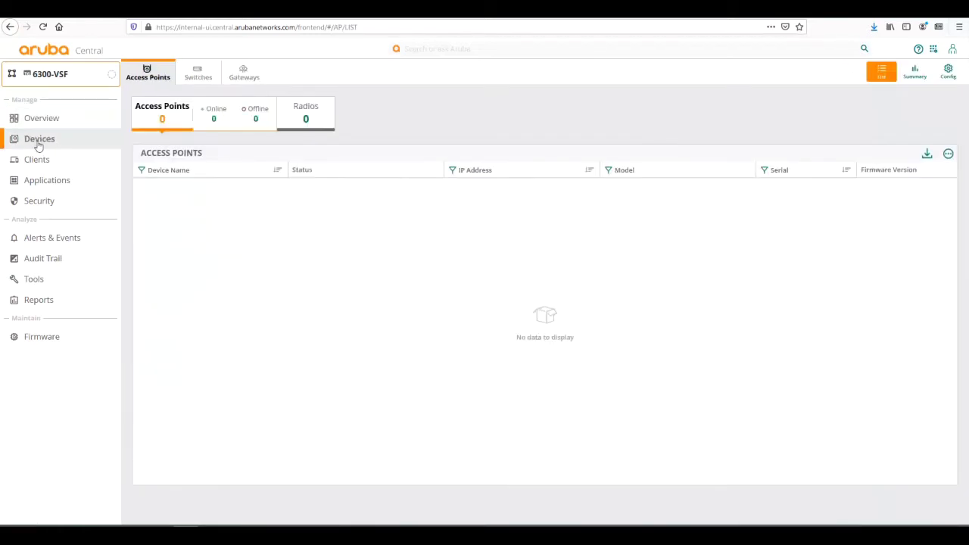
- Open Central-6300-VSF from the Switches list and scroll through its Summary page
click(191, 76)
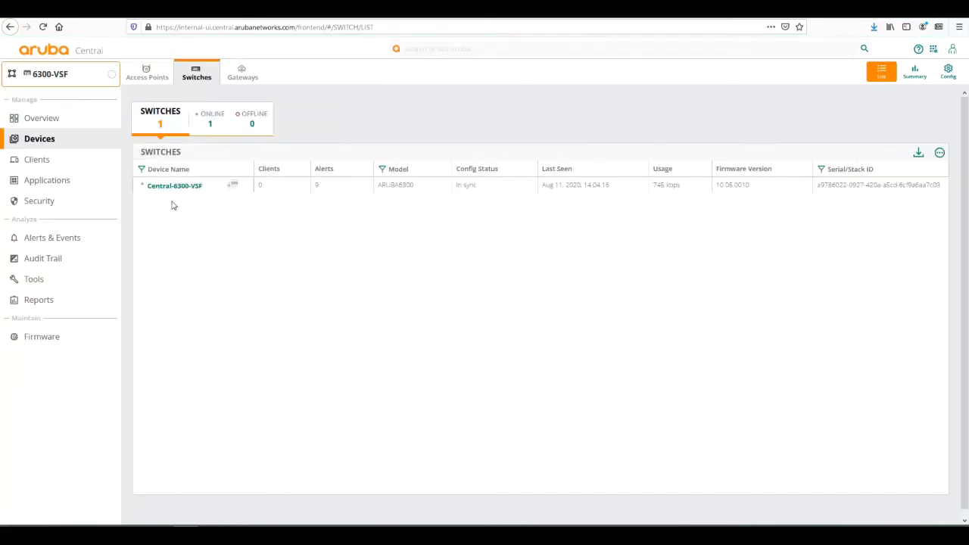
click(175, 189)
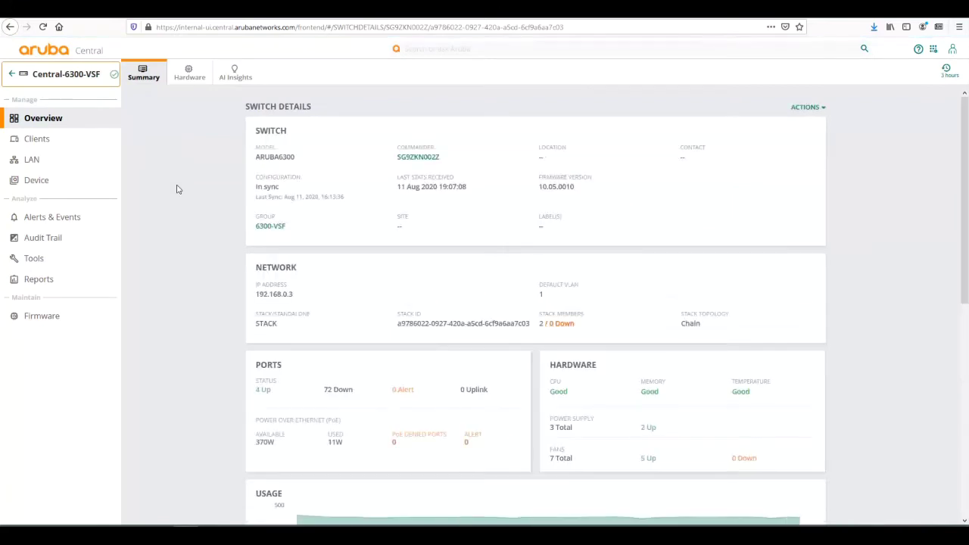
scroll(176, 189, down, 1)
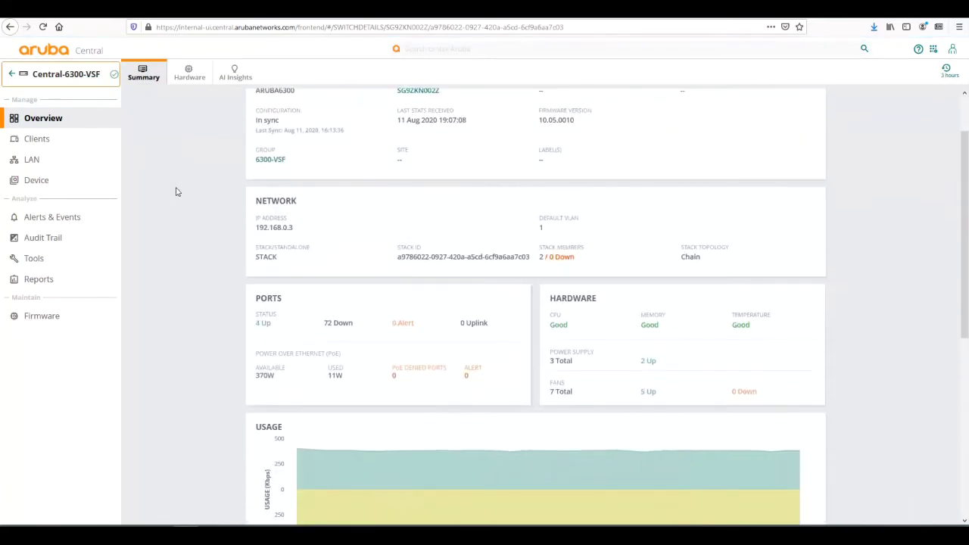
scroll(175, 192, up, 1)
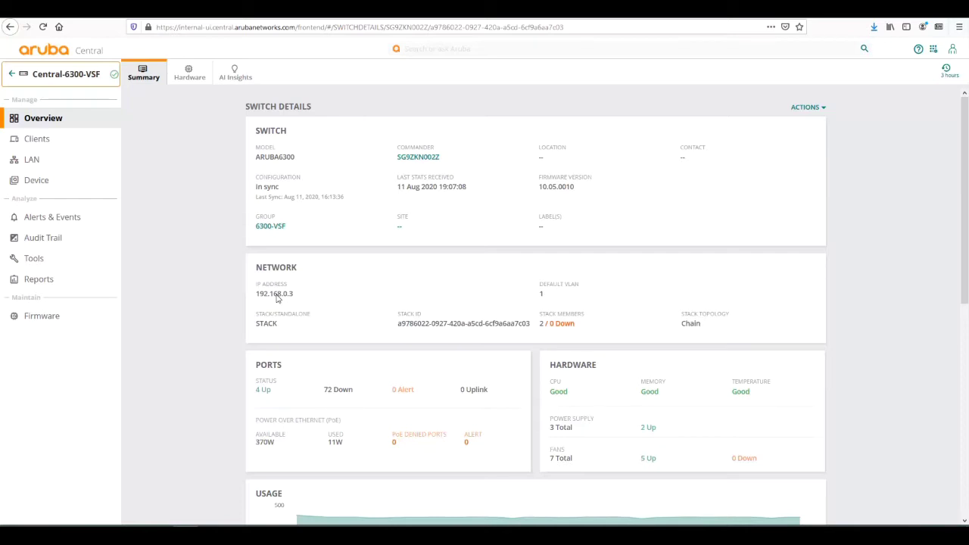
scroll(277, 298, down, 2)
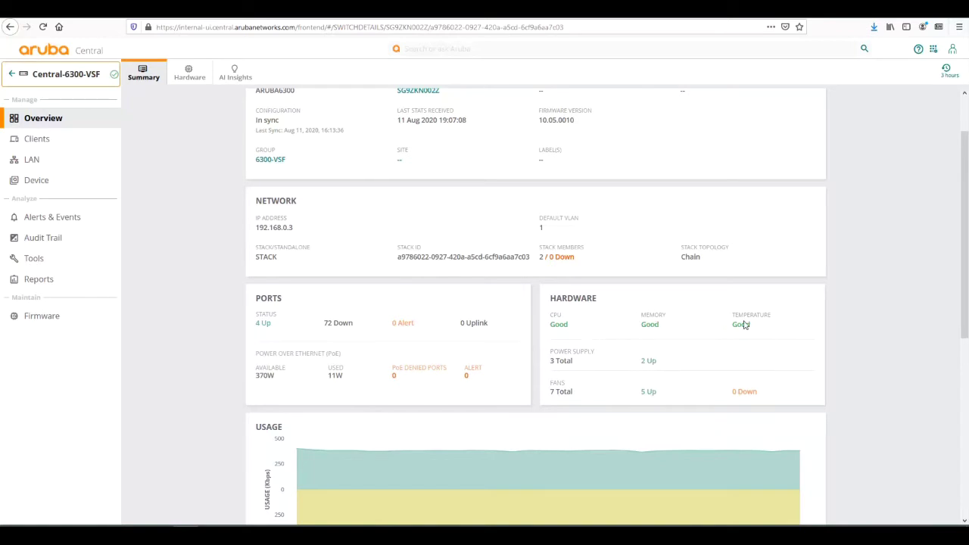
- Review the Usage chart and two Stack Members, then show the switch's Hardware details
scroll(635, 276, down, 5)
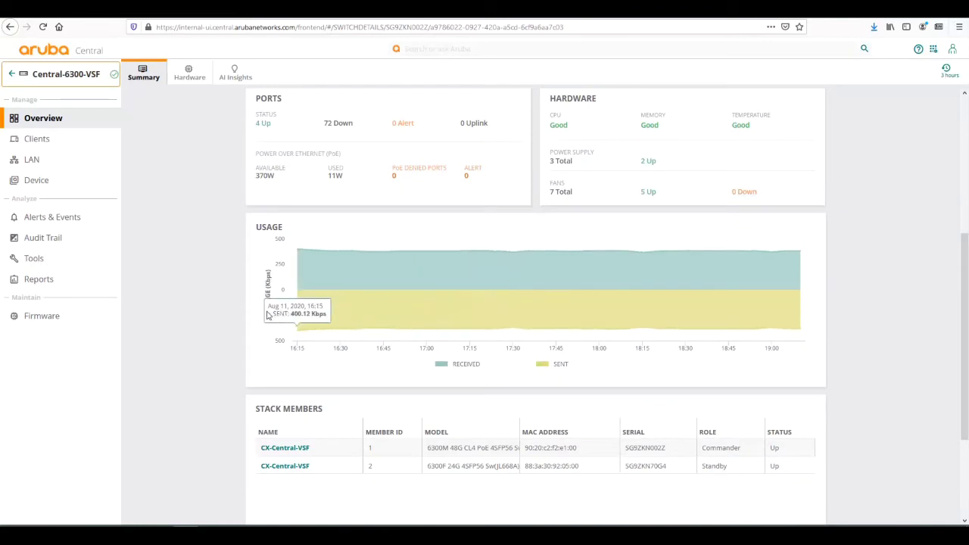
scroll(268, 313, down, 3)
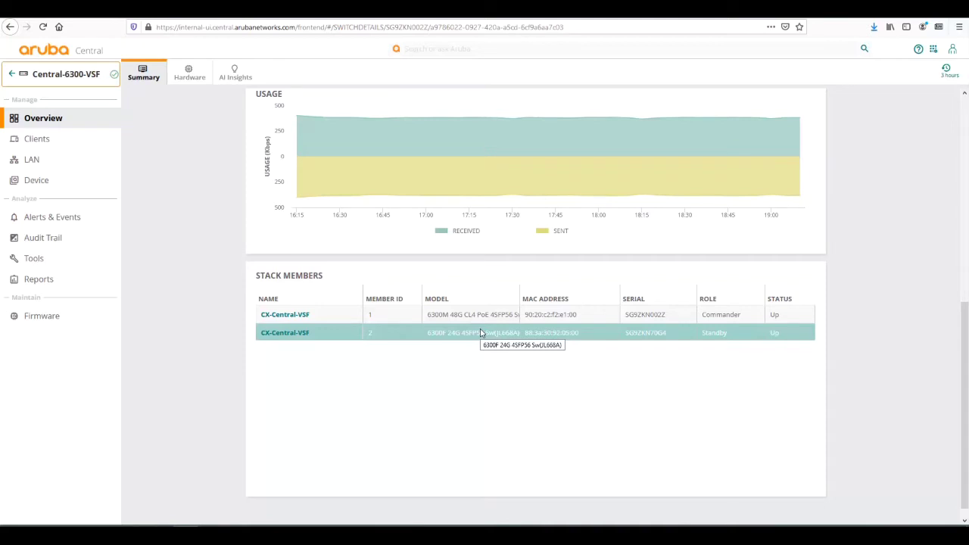
click(182, 76)
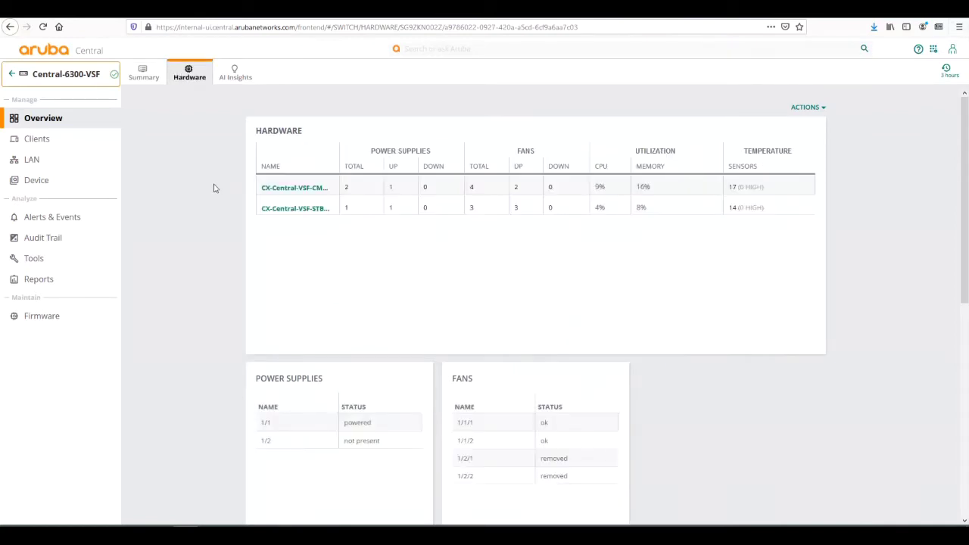
click(355, 188)
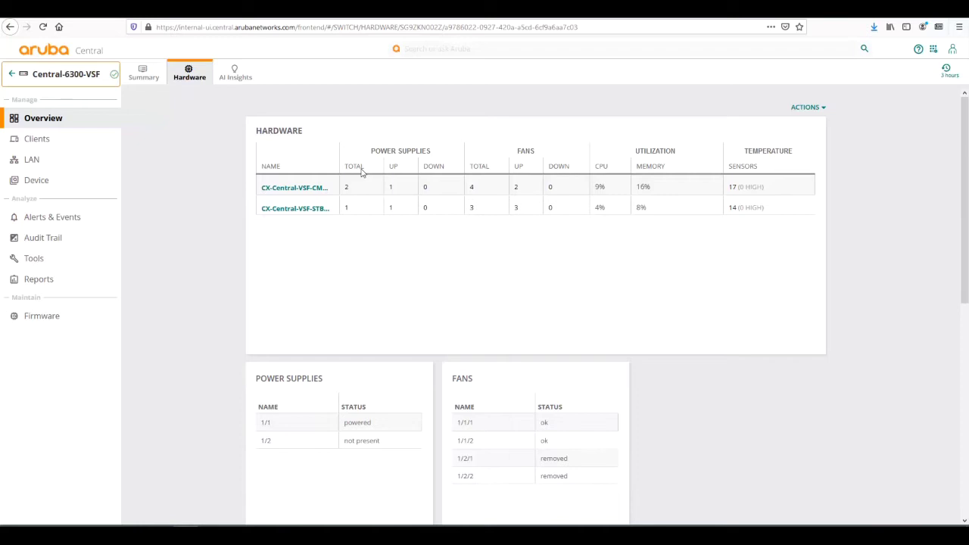
click(335, 186)
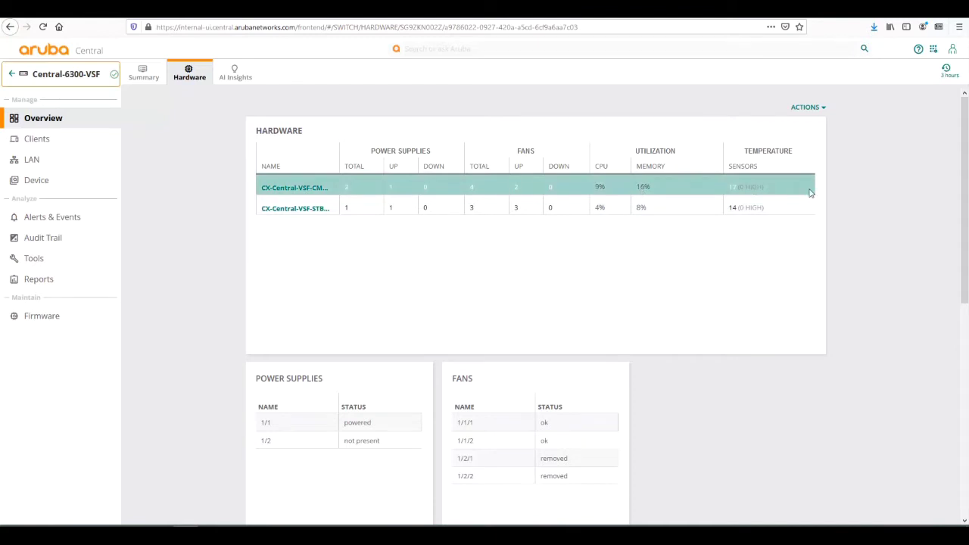
scroll(208, 209, down, 5)
scroll(275, 182, up, 2)
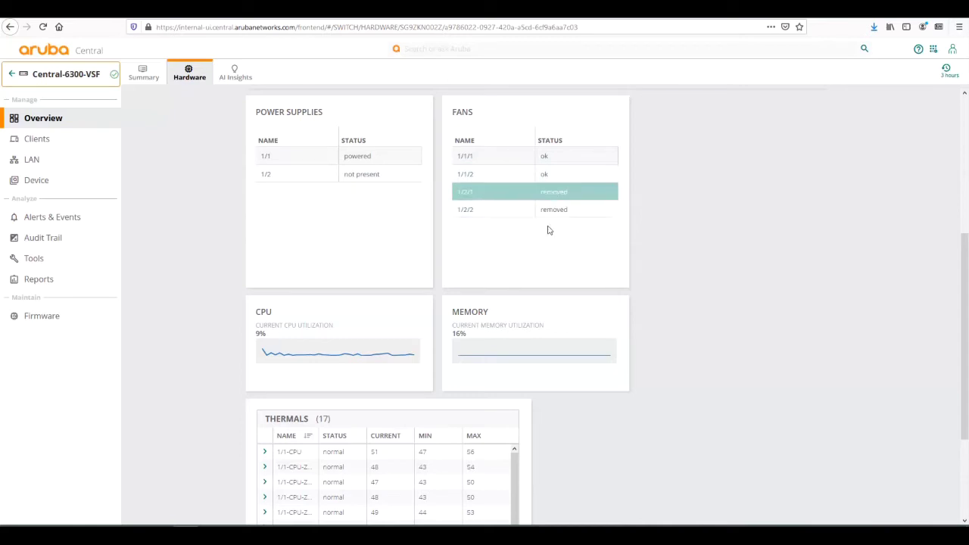
- View one week of CPU and memory history, then return the charts to 3 Hours
mouse_move(318, 355)
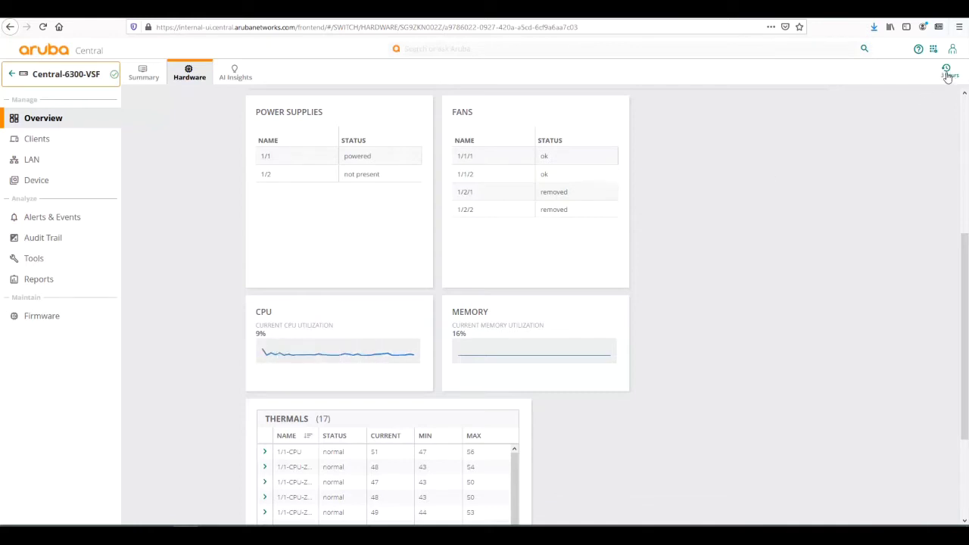
click(945, 71)
click(931, 128)
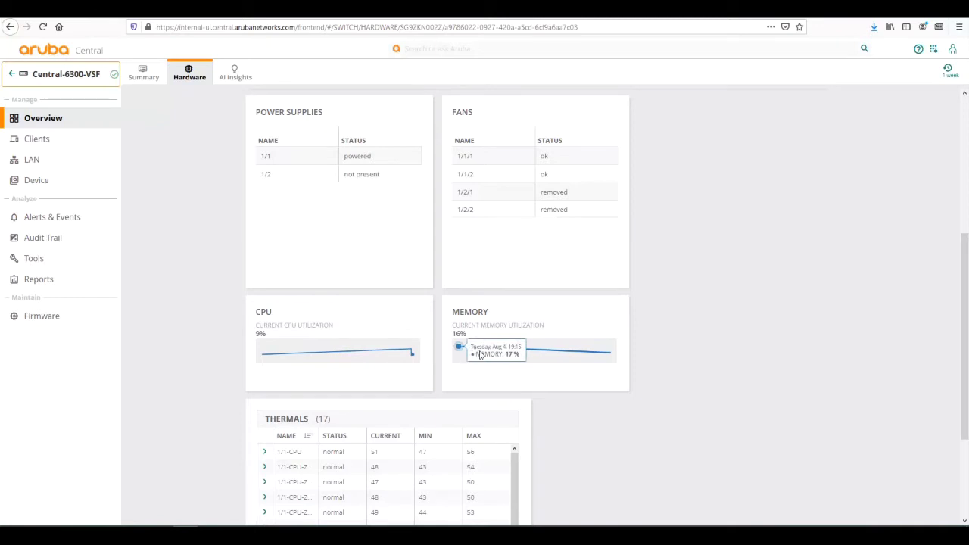
click(945, 79)
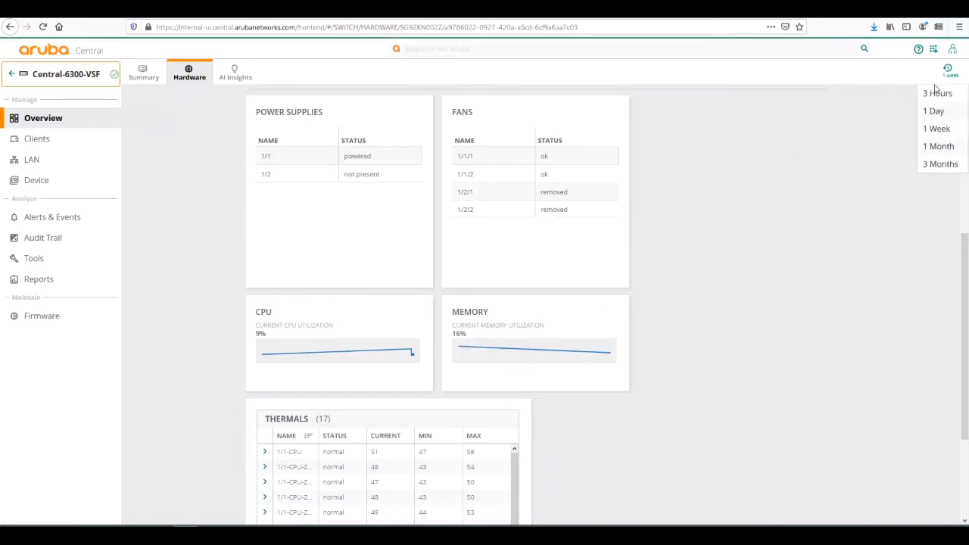
click(936, 99)
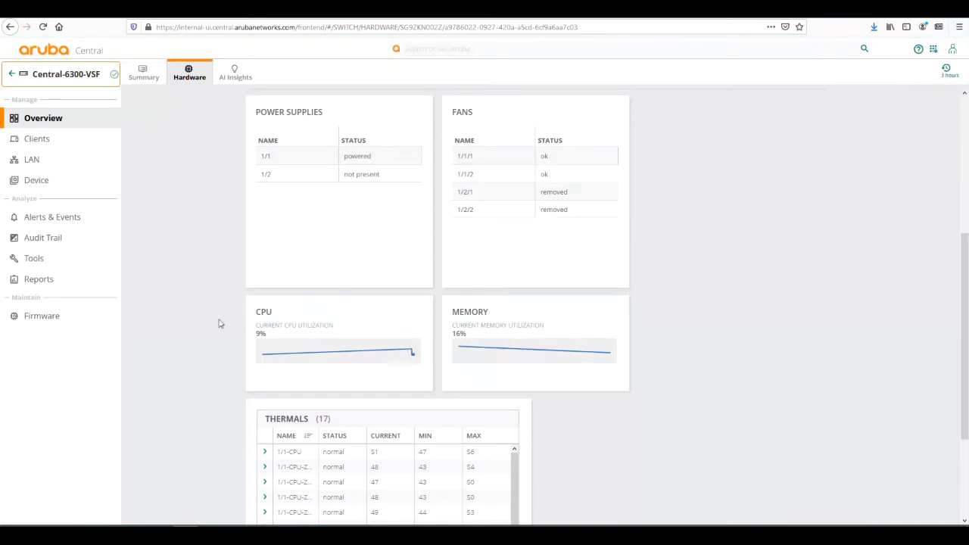
- Expand the 1/1-CPU temperature details, then go to the switch's Clients page
scroll(188, 327, down, 2)
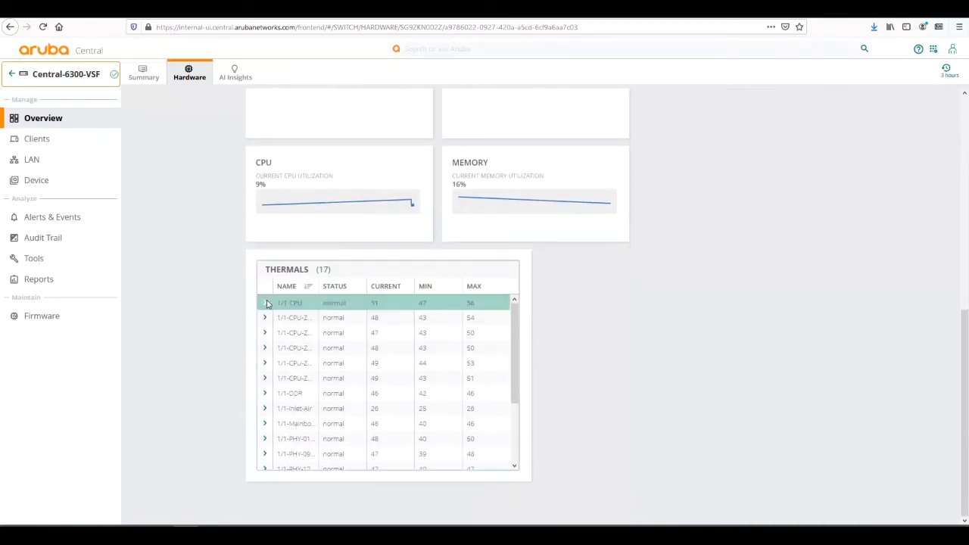
click(266, 303)
scroll(343, 342, down, 1)
scroll(343, 342, down, 2)
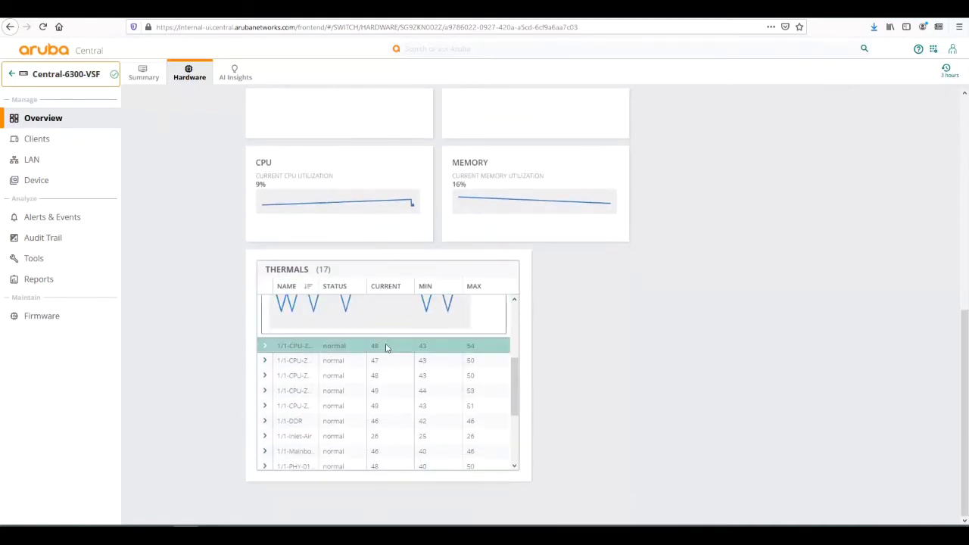
scroll(361, 353, up, 1)
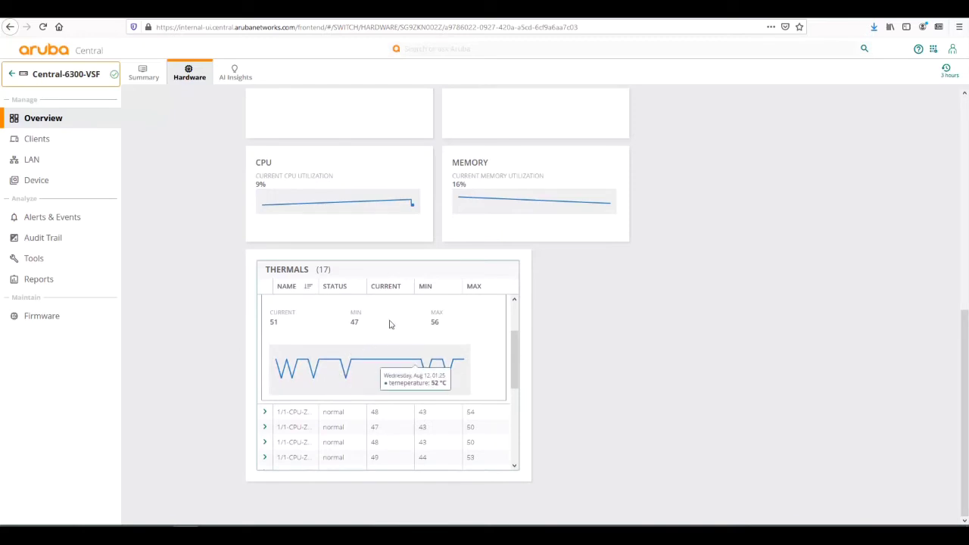
scroll(383, 431, down, 5)
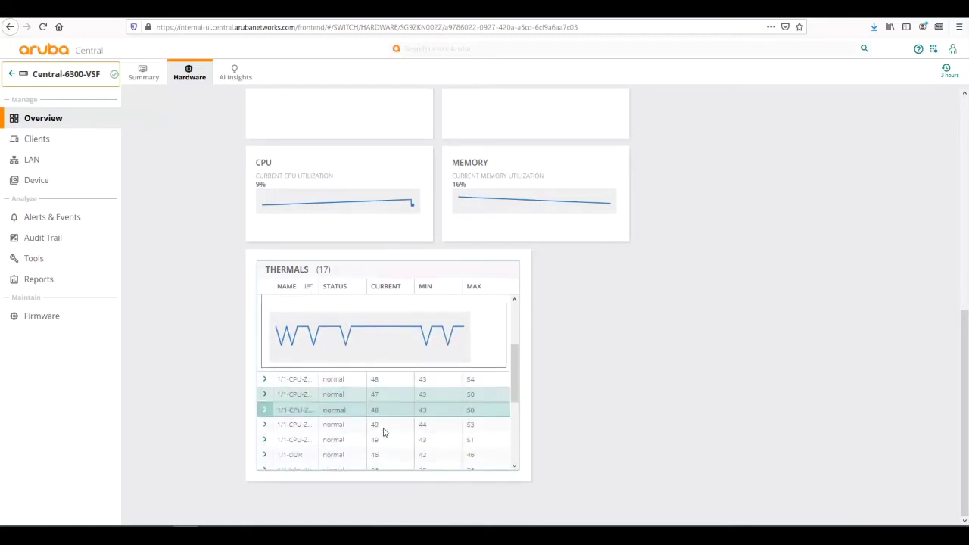
scroll(389, 419, down, 3)
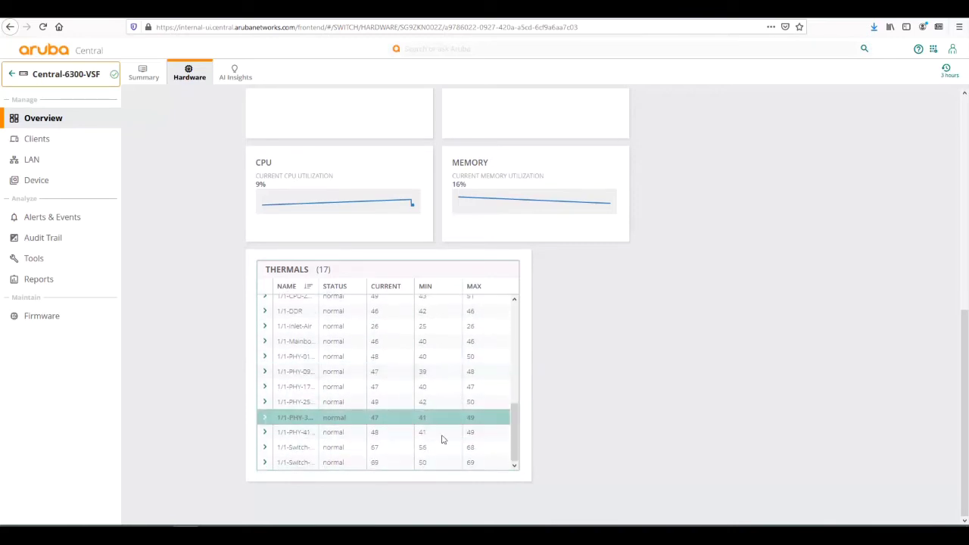
click(42, 140)
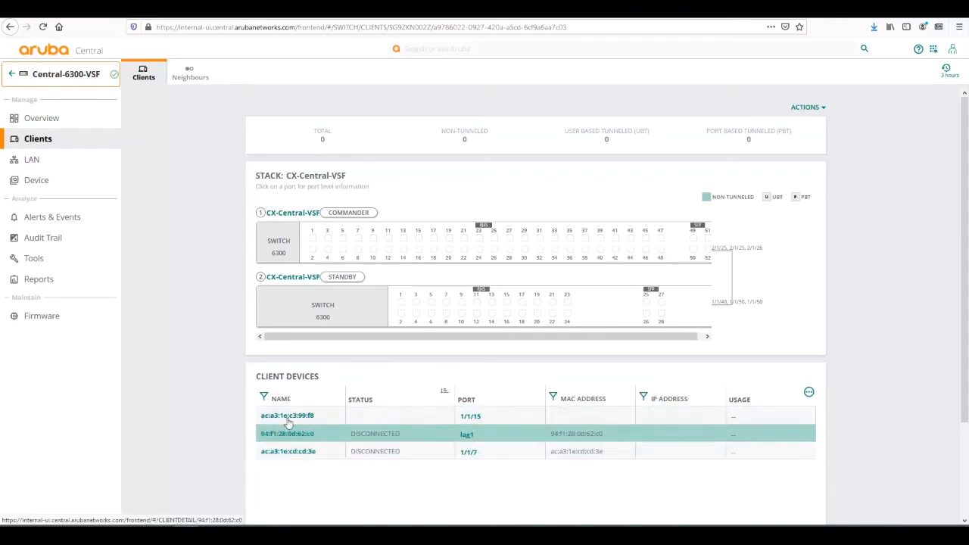
- Open client ac:a3:1e:c3:99:f8's details and review its path to port 1/1/15
click(287, 418)
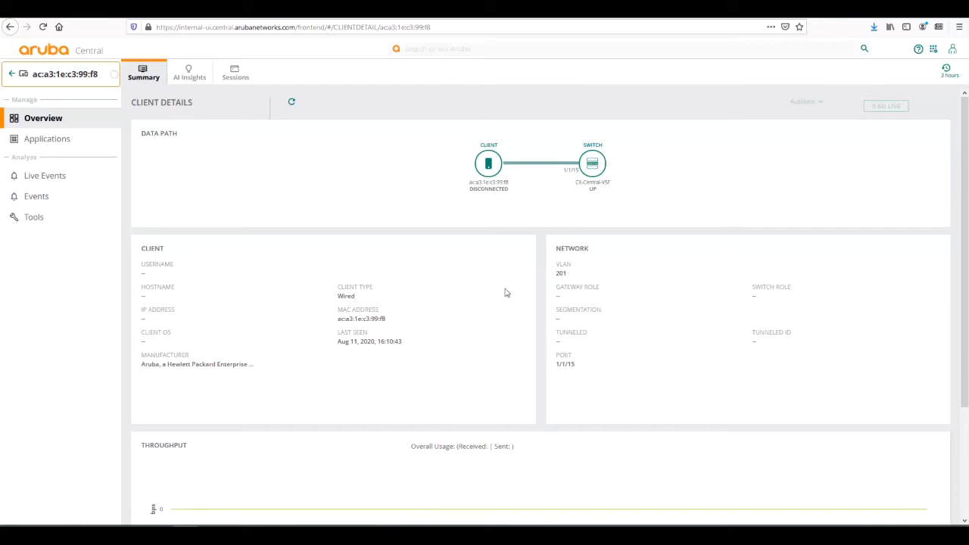
scroll(447, 306, down, 4)
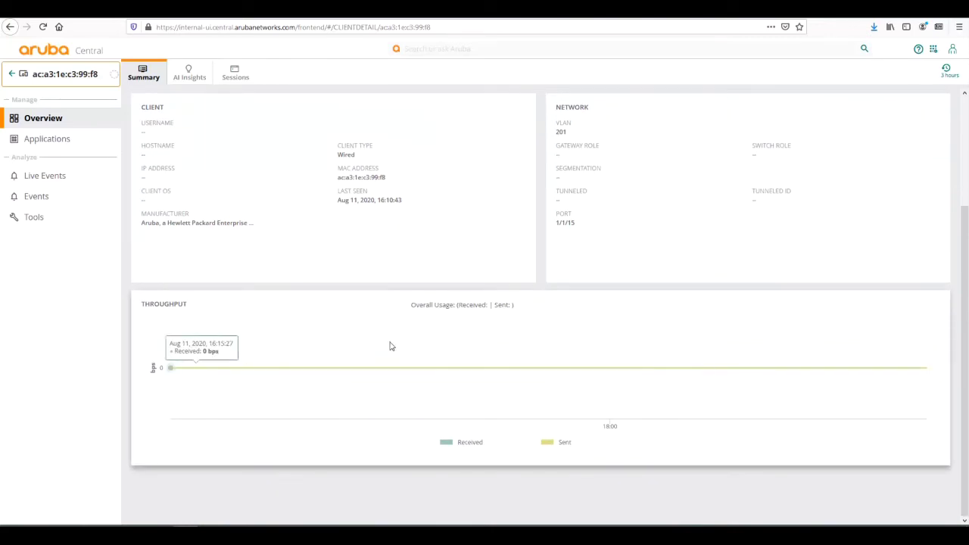
scroll(364, 343, up, 4)
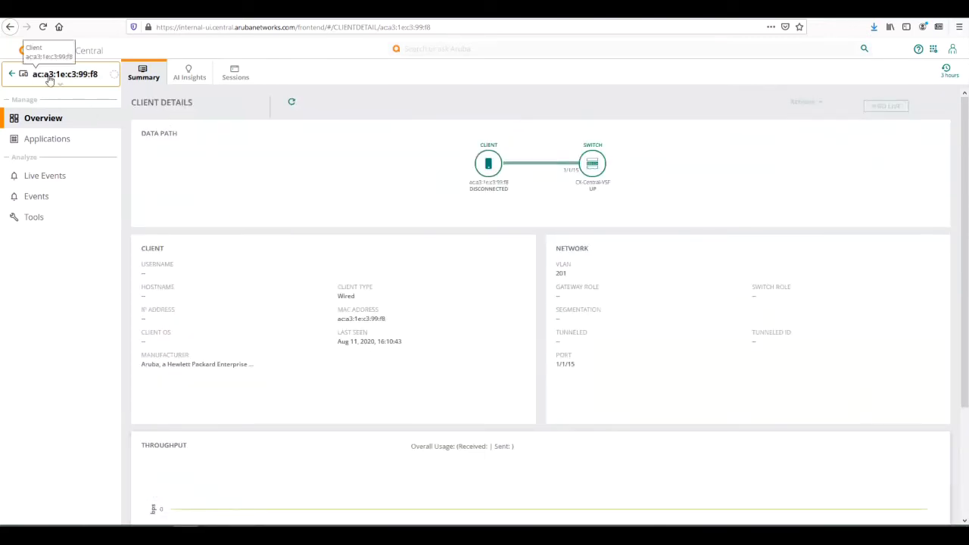
- Reselect group 6300-VSF, open Central-6300-VSF from Devices > Switches, and show its Clients
click(49, 80)
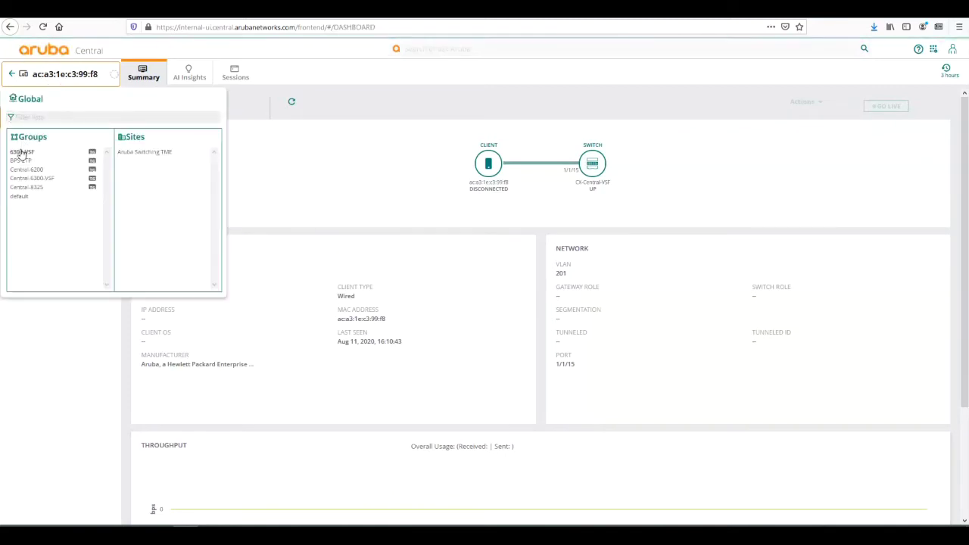
click(22, 154)
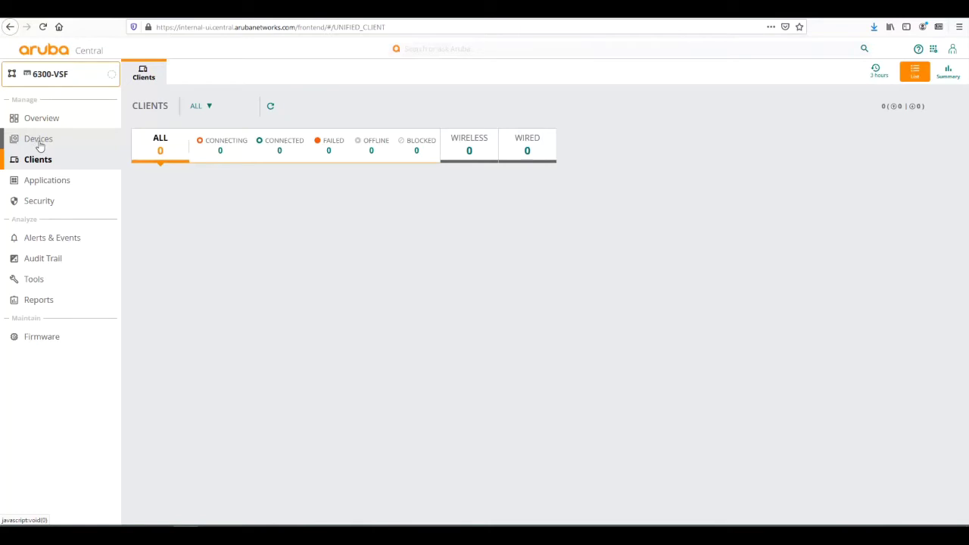
click(38, 144)
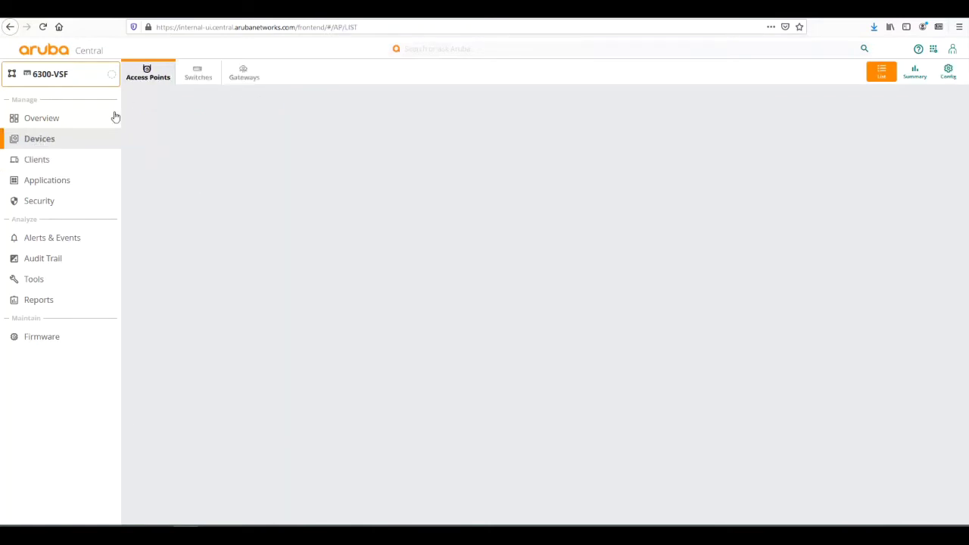
click(198, 79)
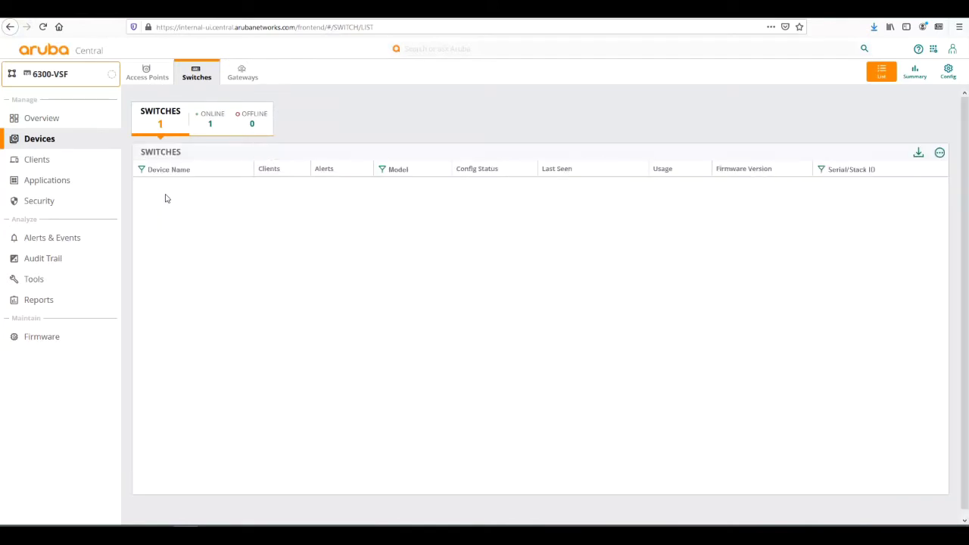
click(167, 187)
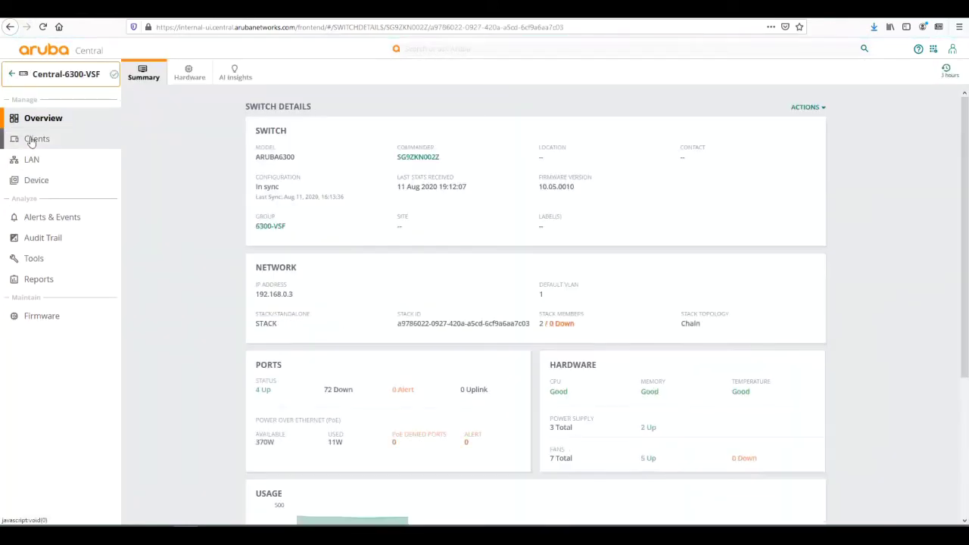
click(31, 140)
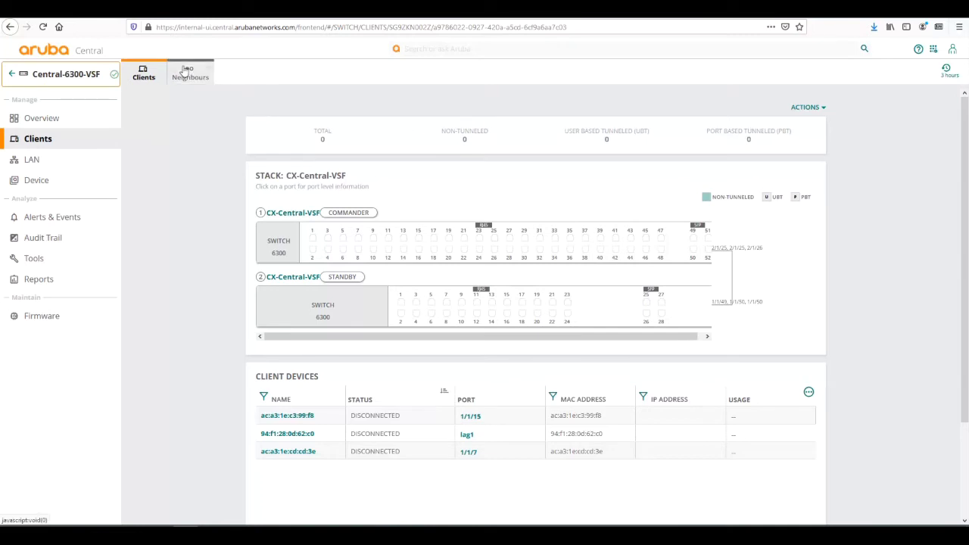
- Open the Neighbours tab and resize the Description and Capabilities columns
click(190, 76)
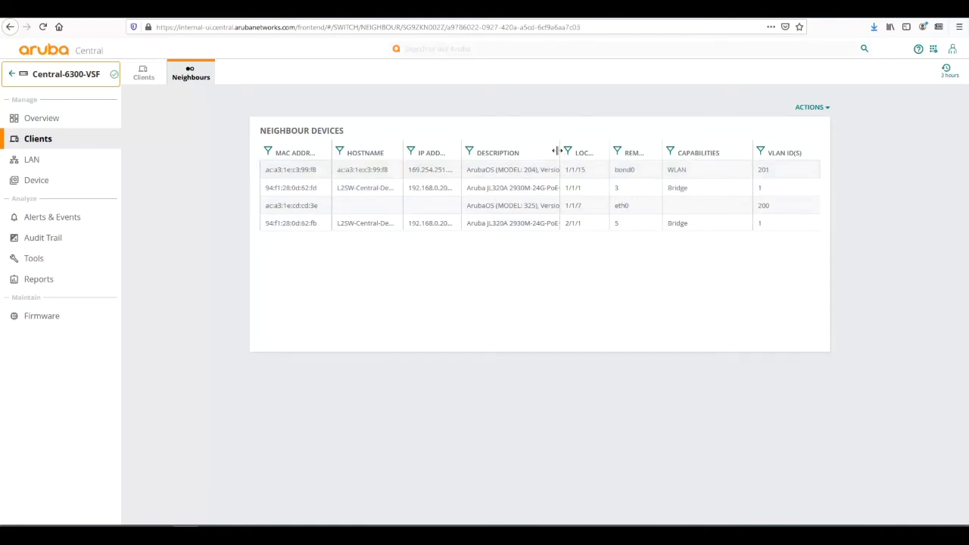
drag(560, 151, 615, 153)
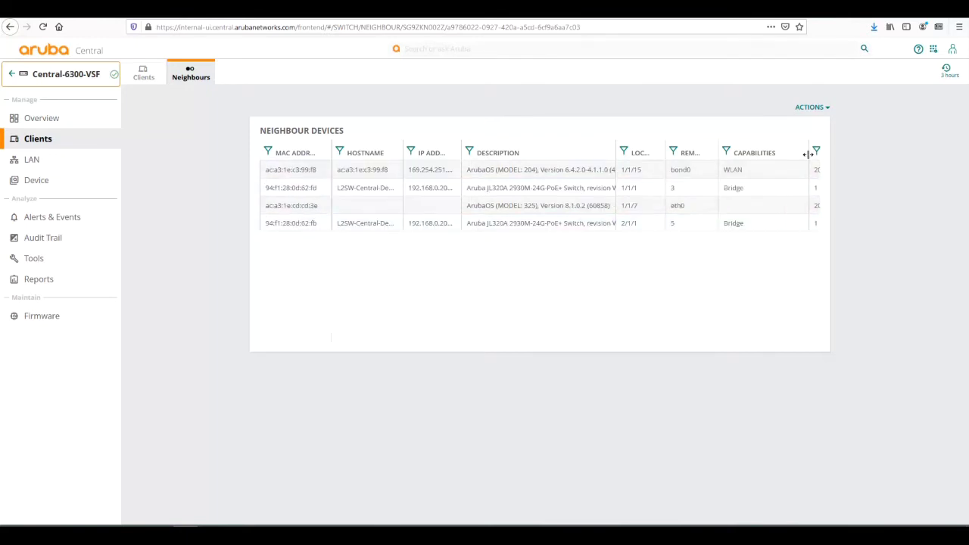
drag(807, 155, 773, 155)
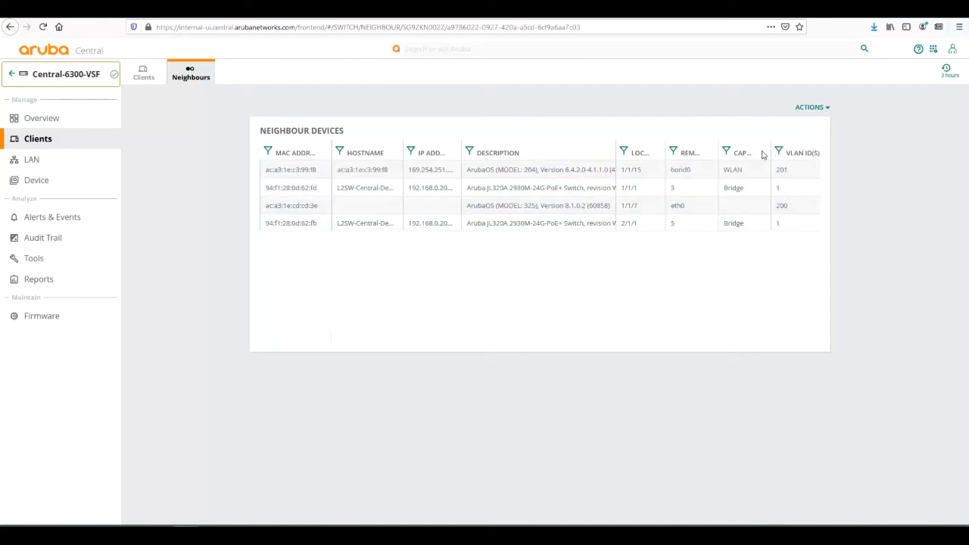
drag(773, 152, 792, 152)
- Select neighbour rows and widen the Remote Port column to show its full heading
click(745, 172)
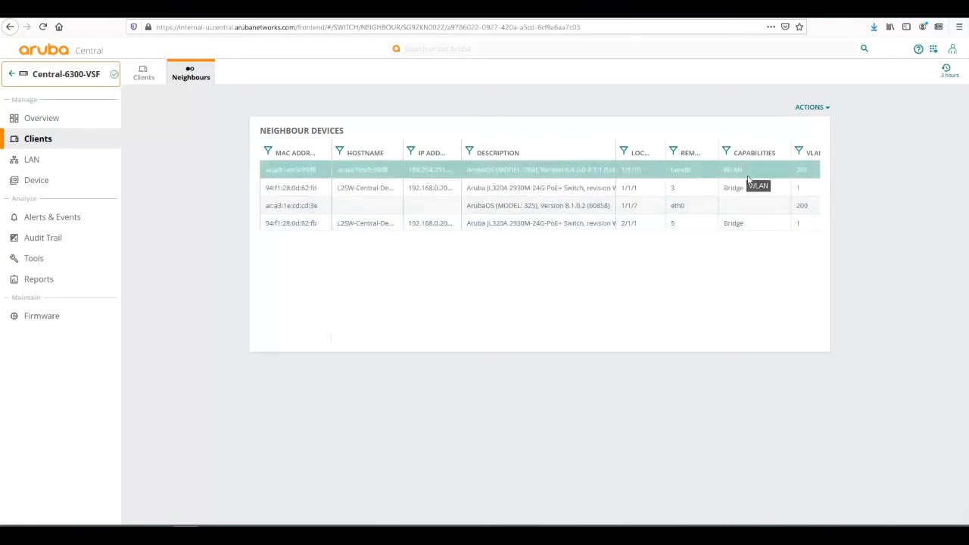
click(749, 189)
click(746, 198)
click(745, 190)
click(745, 190)
drag(717, 145, 744, 144)
click(702, 175)
click(689, 182)
click(694, 175)
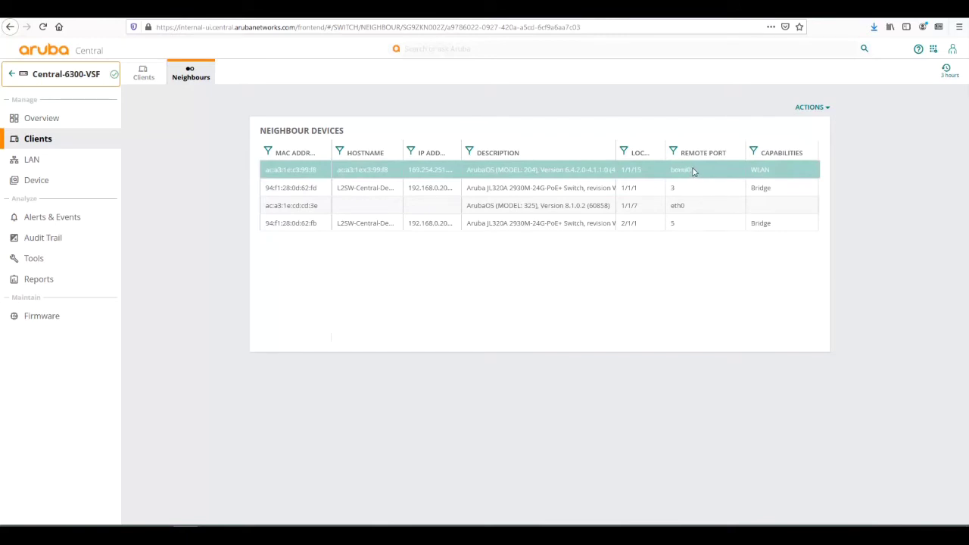
click(686, 191)
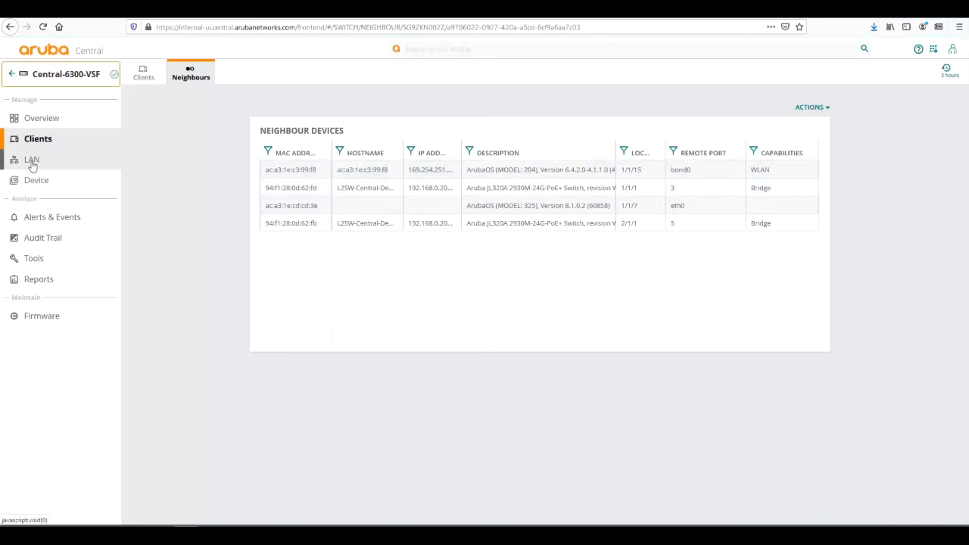
- Open the switch's LAN Ports page, view port 1/1/15 status details, then close them
click(32, 161)
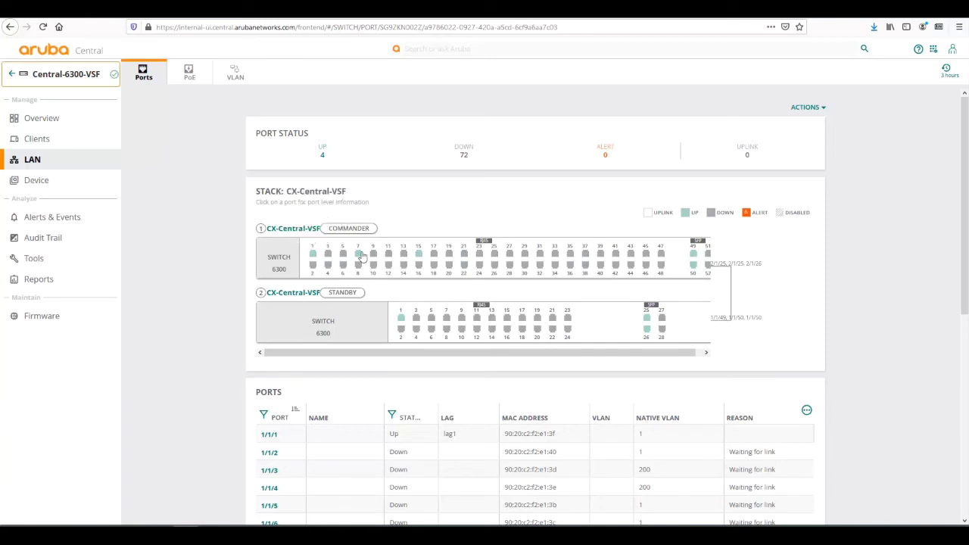
mouse_move(317, 259)
mouse_move(359, 259)
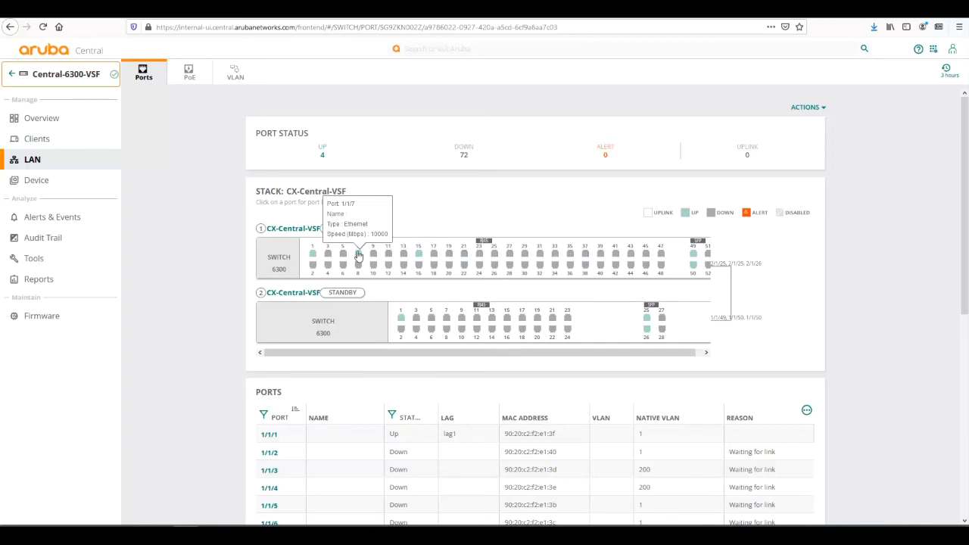
click(421, 257)
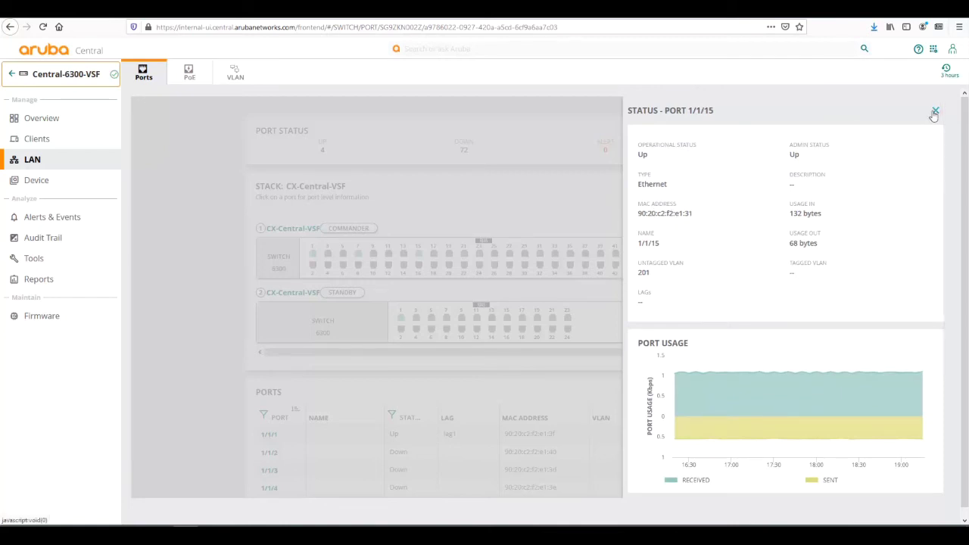
click(934, 112)
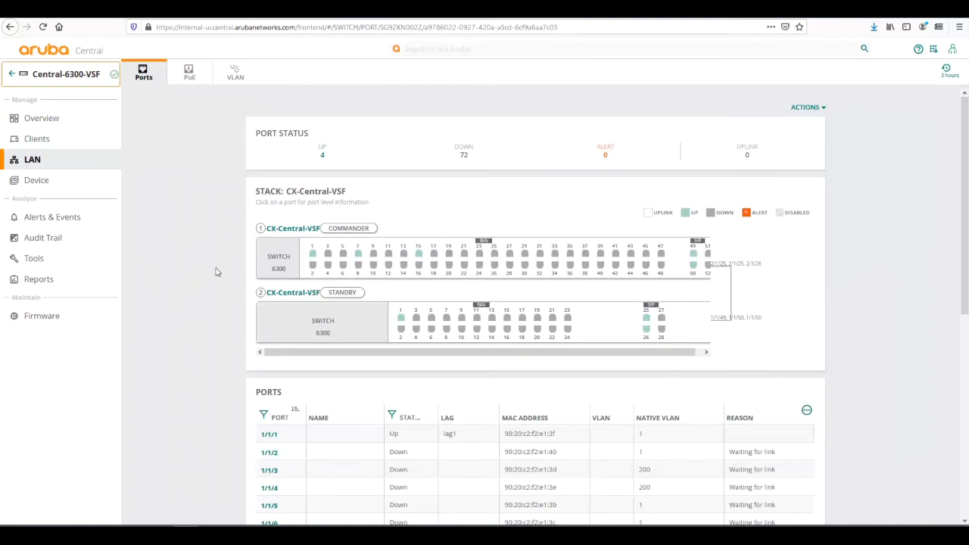
- Scroll down to the LAGs table and select lag1, with ports 1/1/1 and 2/1/1 up
scroll(216, 272, down, 3)
scroll(216, 271, down, 1)
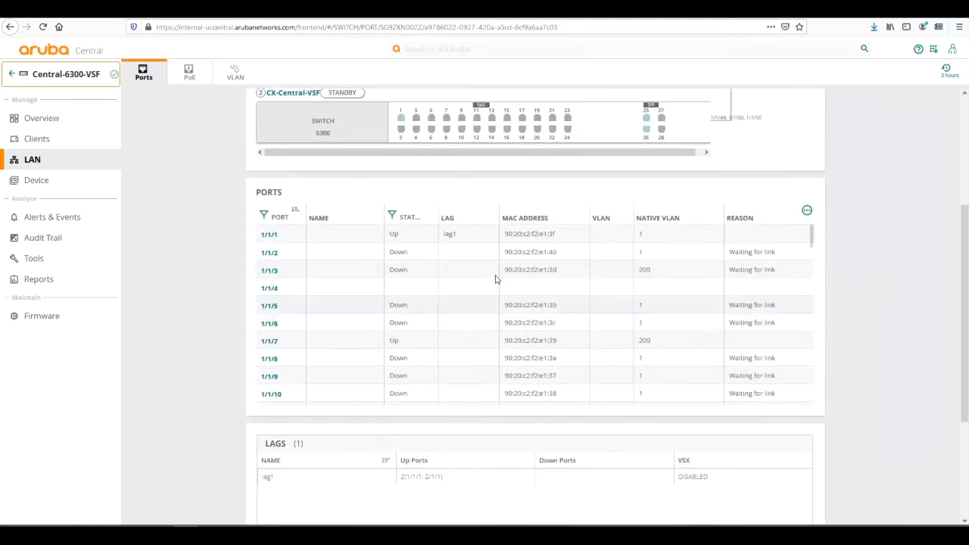
scroll(495, 279, down, 3)
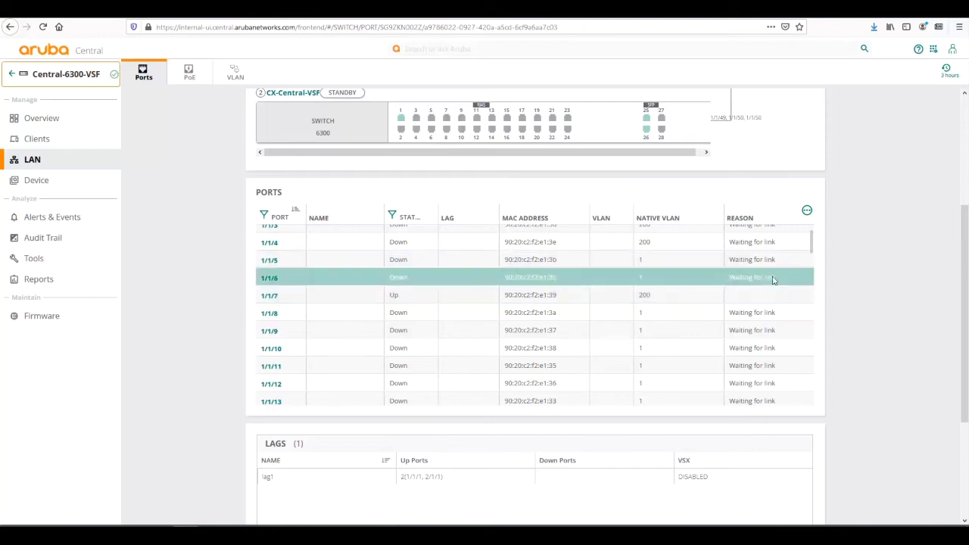
scroll(643, 287, down, 2)
scroll(858, 378, down, 3)
click(282, 307)
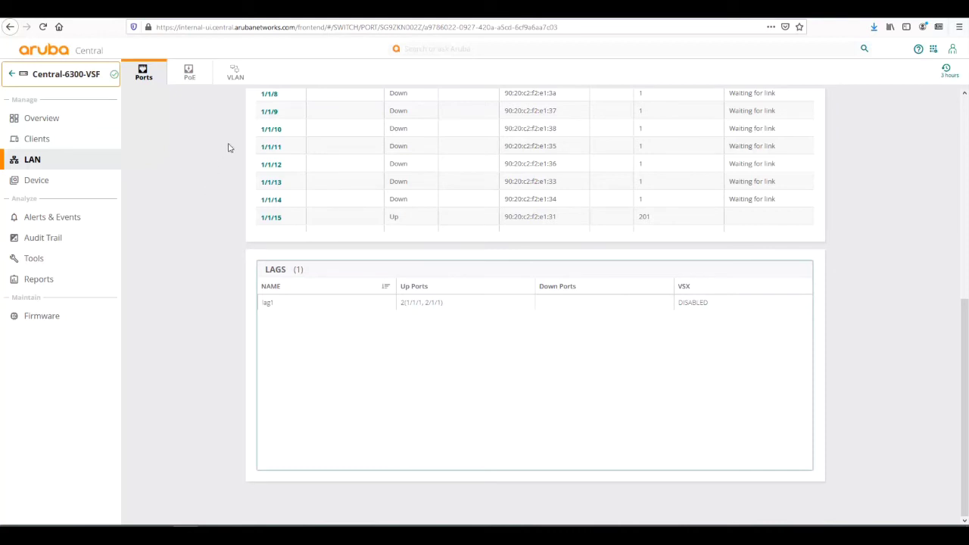
- Switch to the PoE view (370W available, 11W used) and scroll to the per-port PoE table
click(191, 73)
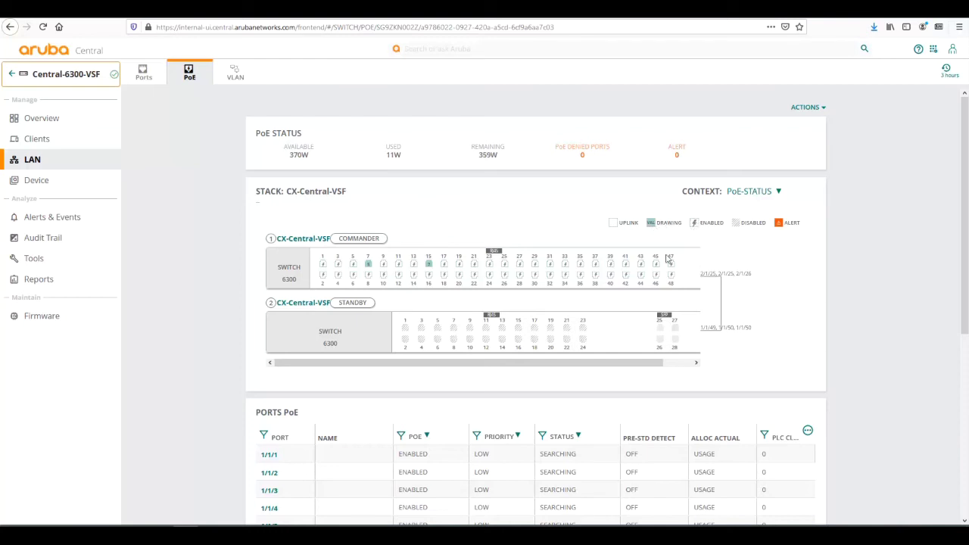
mouse_move(671, 268)
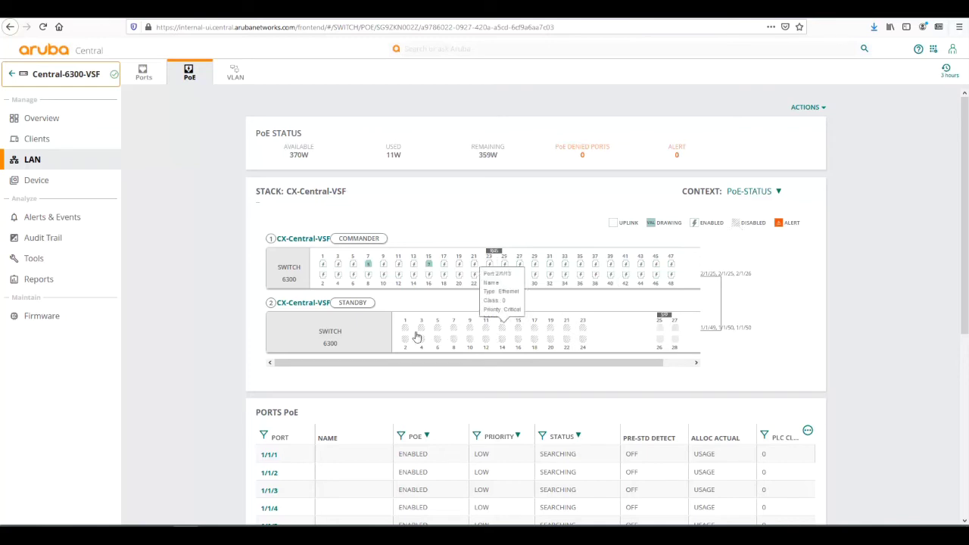
mouse_move(582, 330)
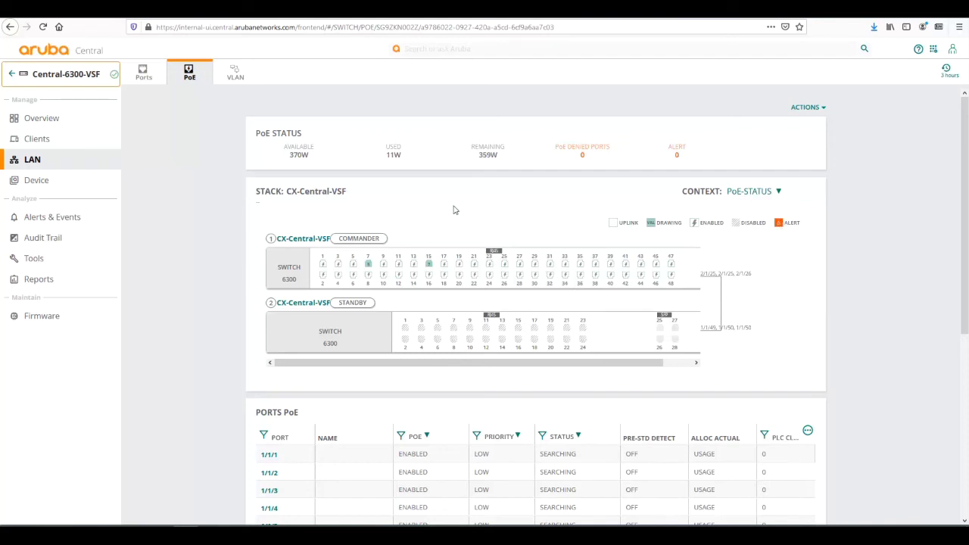
scroll(454, 209, down, 1)
scroll(454, 210, down, 5)
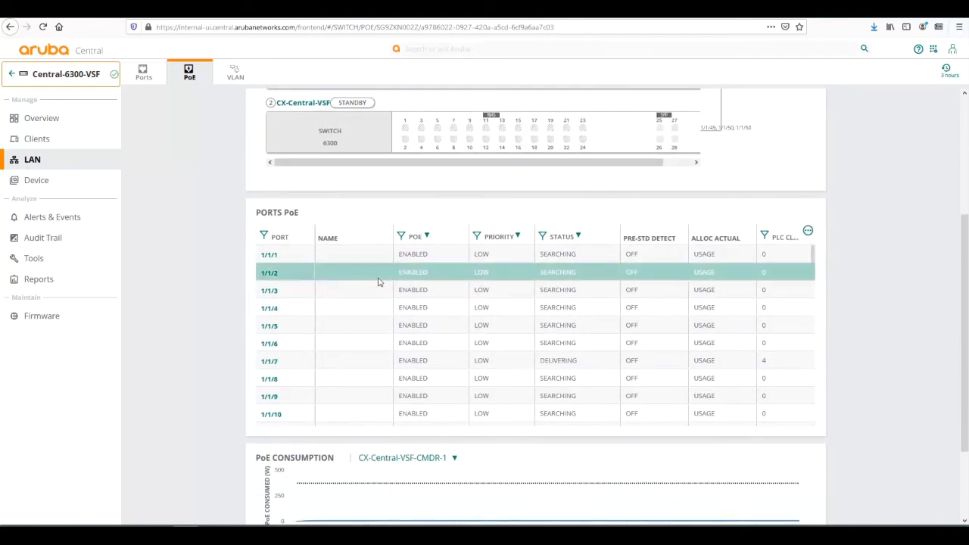
scroll(484, 301, down, 1)
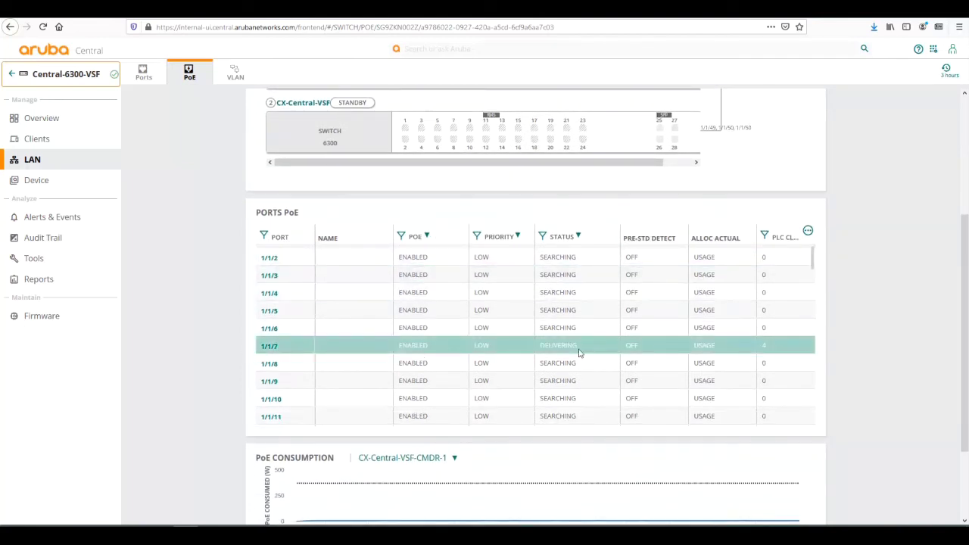
click(269, 346)
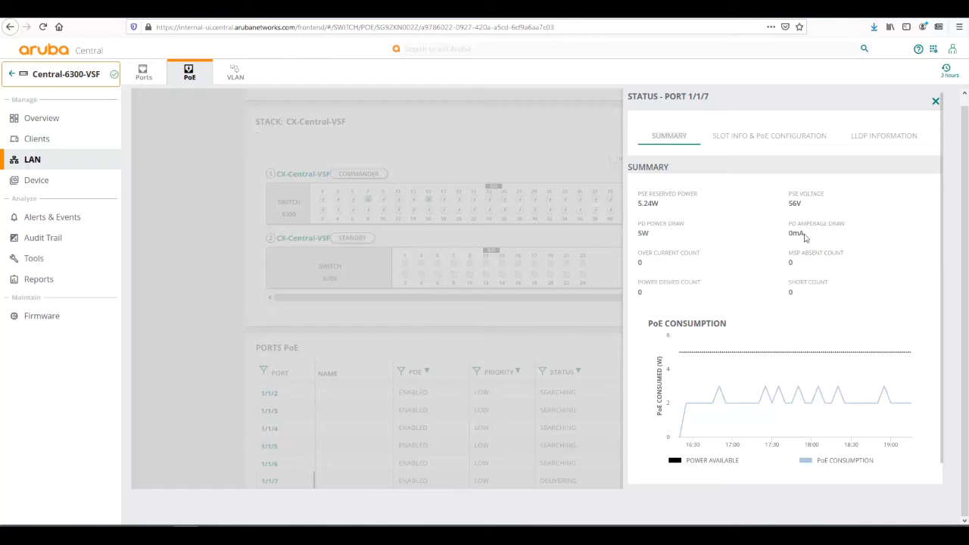
mouse_move(750, 402)
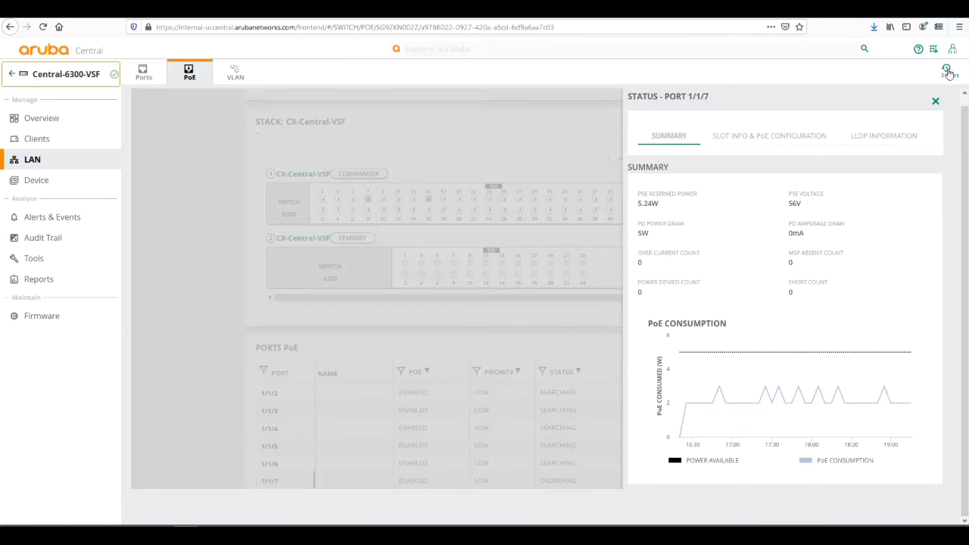
click(793, 139)
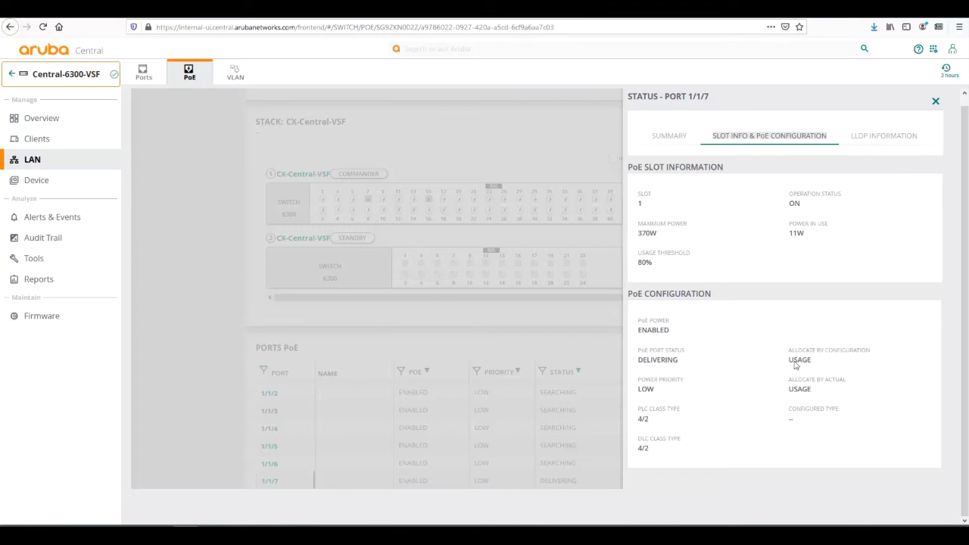
click(888, 138)
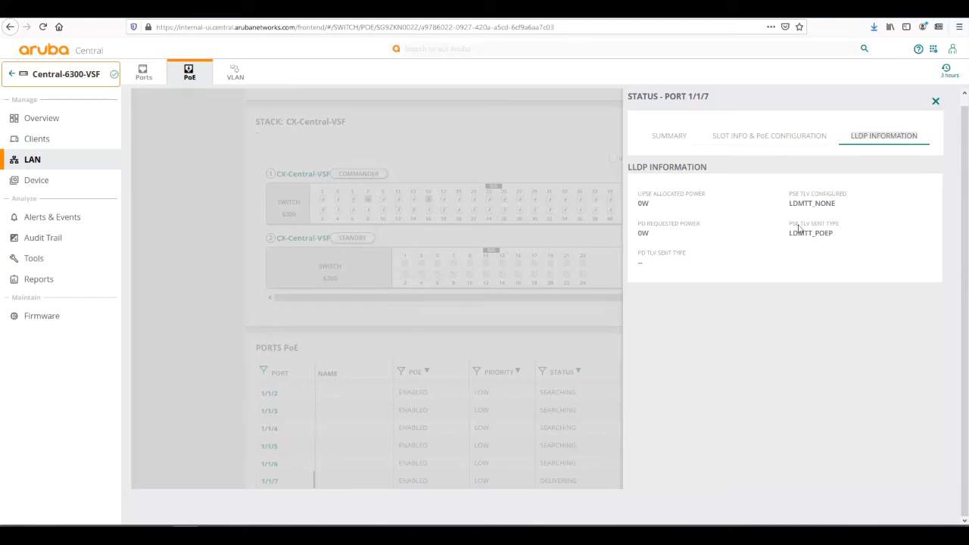
click(936, 107)
scroll(467, 197, down, 1)
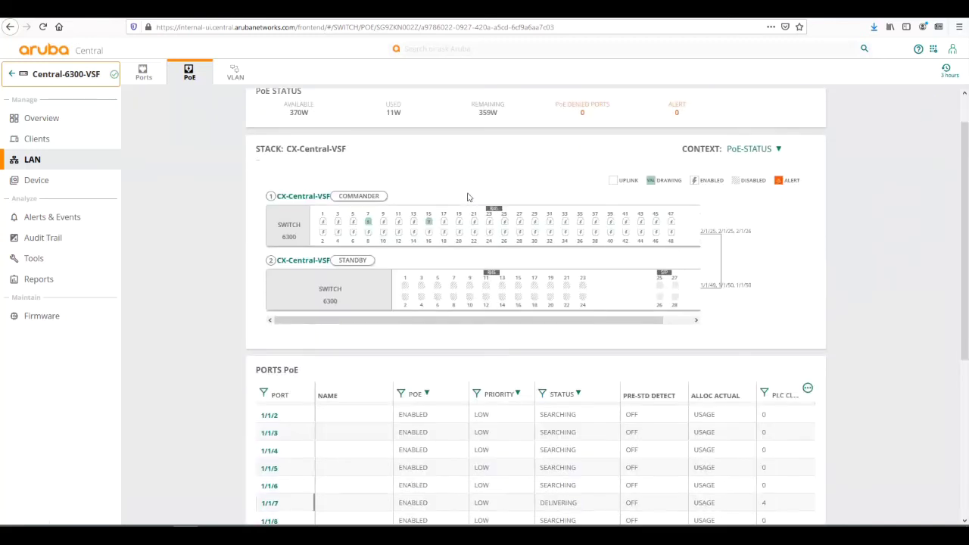
scroll(466, 197, down, 3)
scroll(447, 265, down, 1)
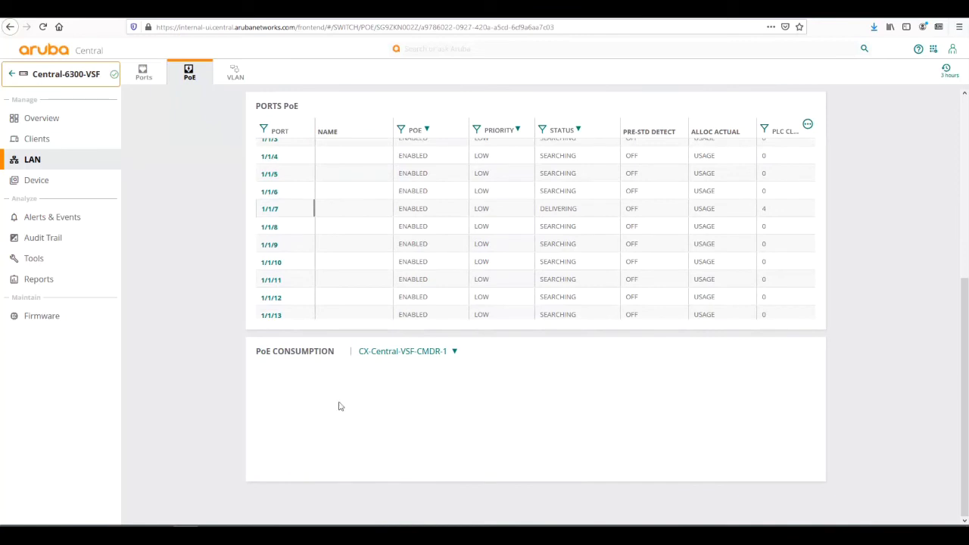
- Set the time range to 1 Week and scroll to the 5–11 Aug PoE consumption chart
click(946, 79)
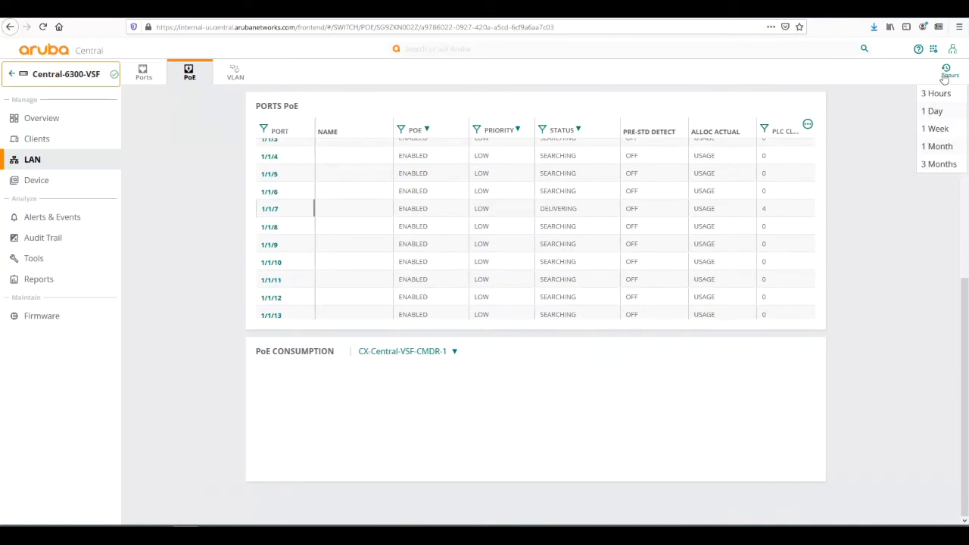
click(933, 131)
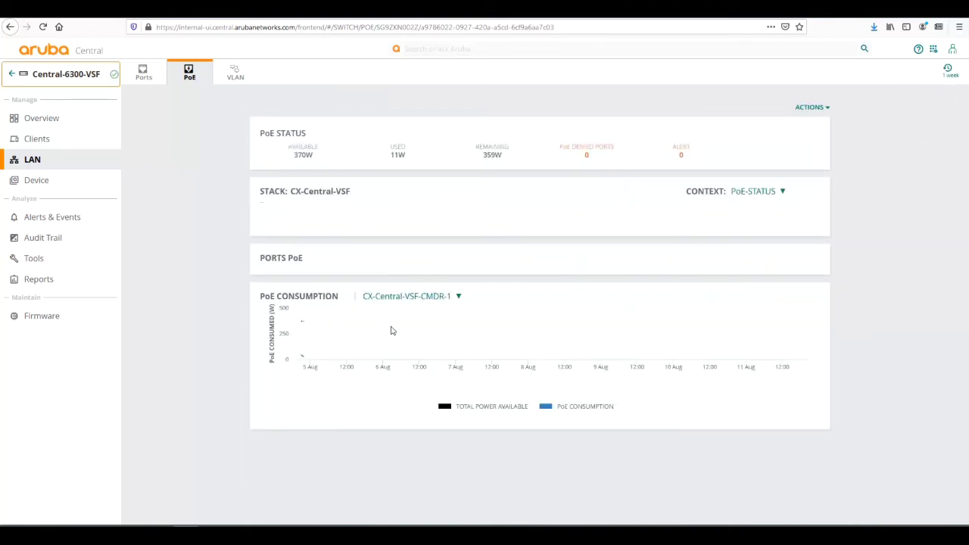
scroll(363, 335, down, 3)
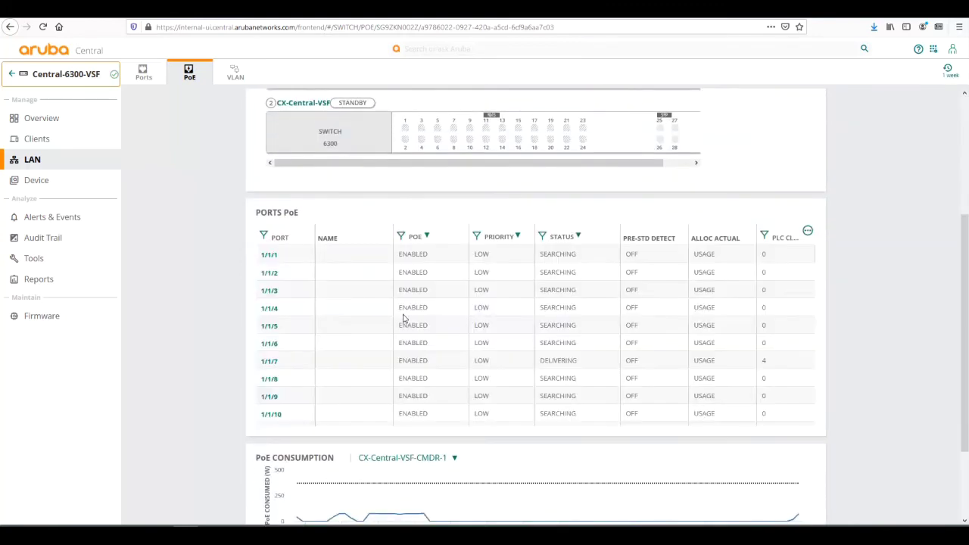
scroll(402, 318, down, 2)
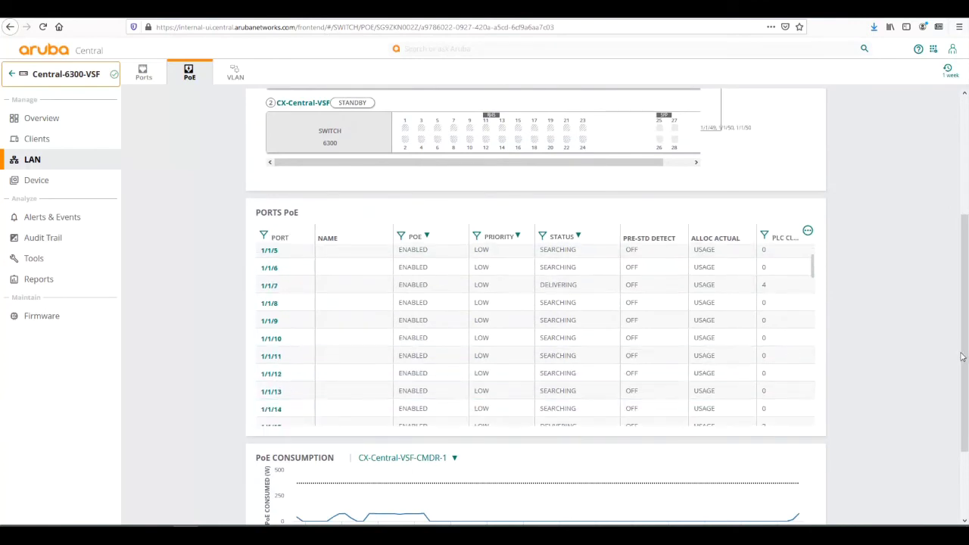
drag(962, 358, 961, 422)
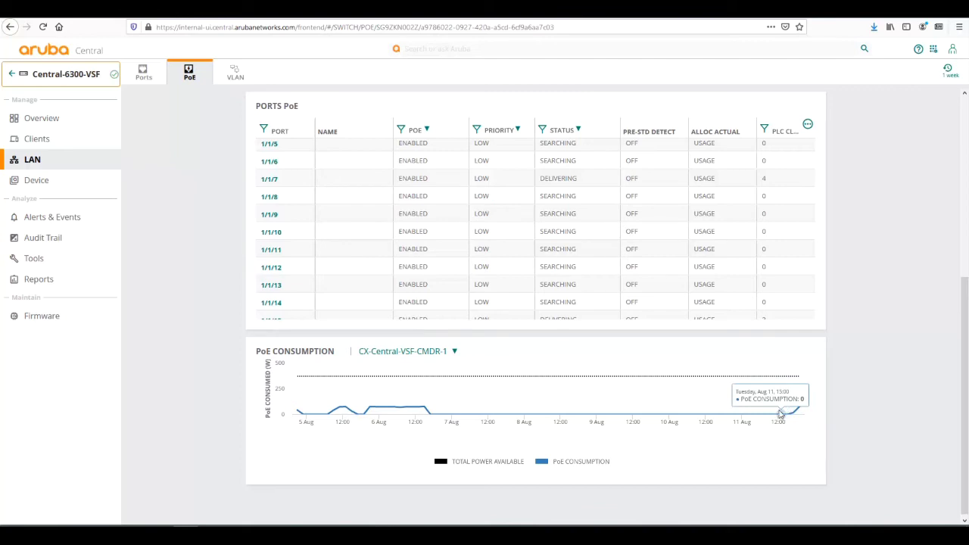
- Show VLAN200's member ports in the VLAN view, then go to the switch's Device configuration pages
click(236, 75)
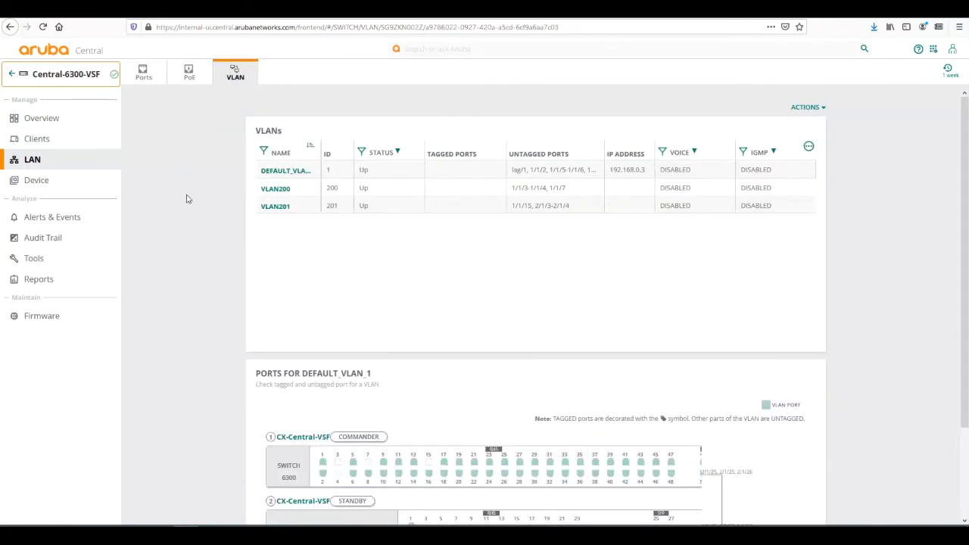
scroll(188, 199, down, 2)
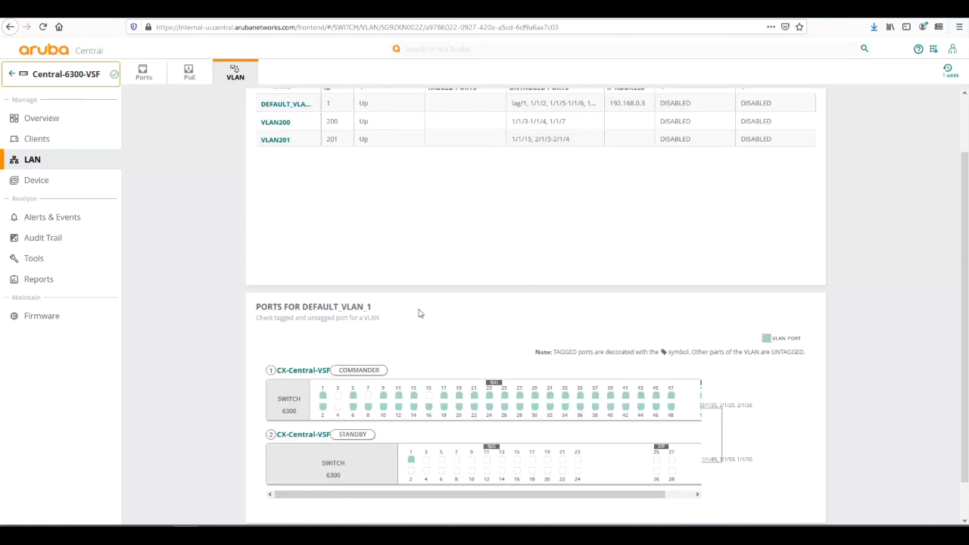
click(267, 127)
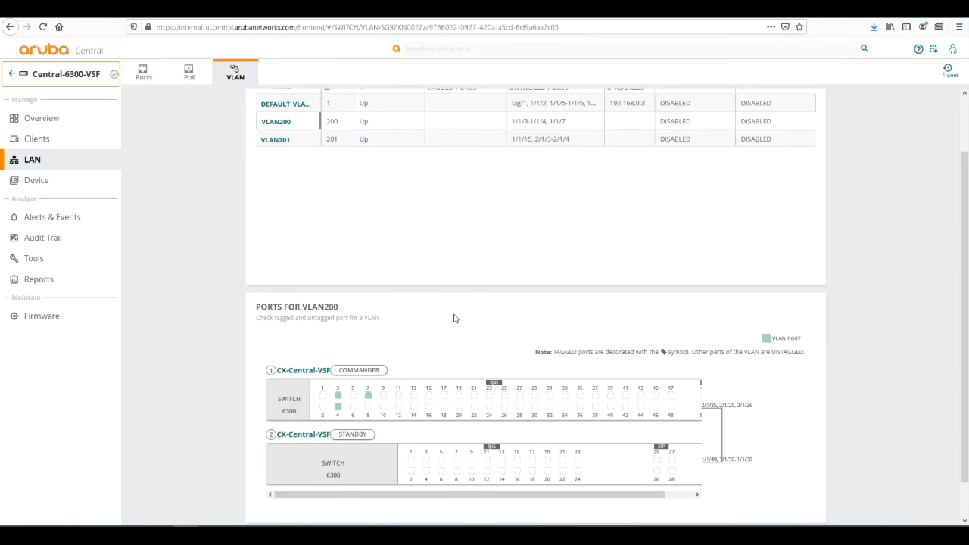
scroll(454, 318, up, 2)
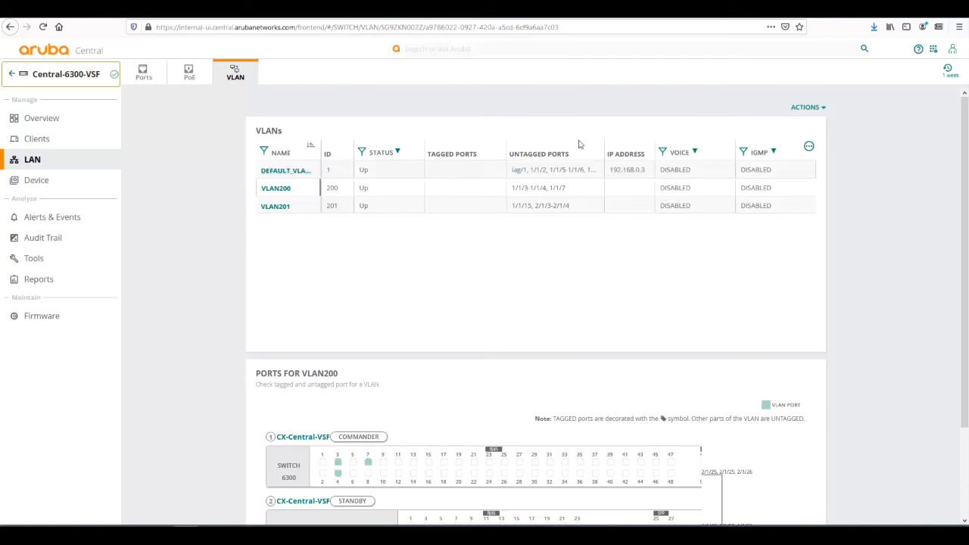
scroll(575, 139, down, 3)
scroll(566, 178, up, 3)
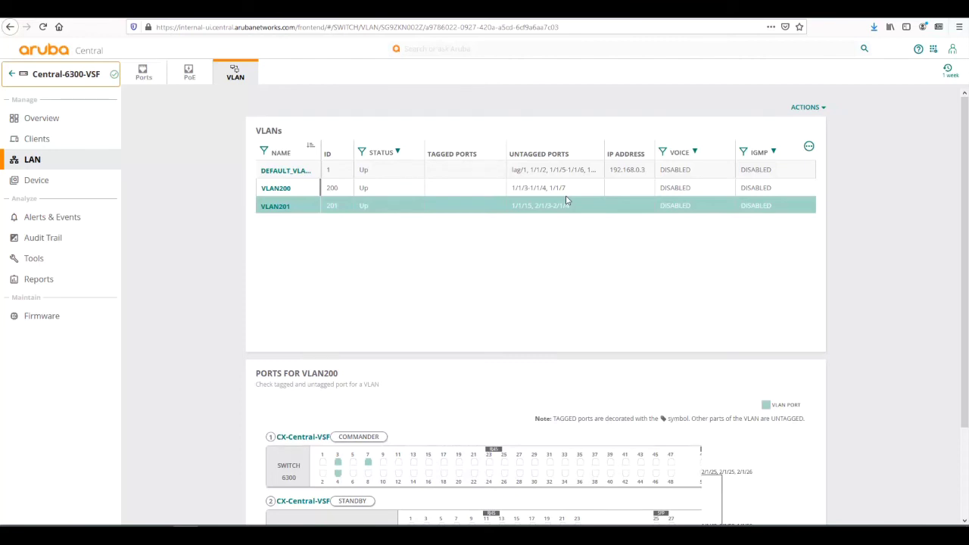
click(52, 188)
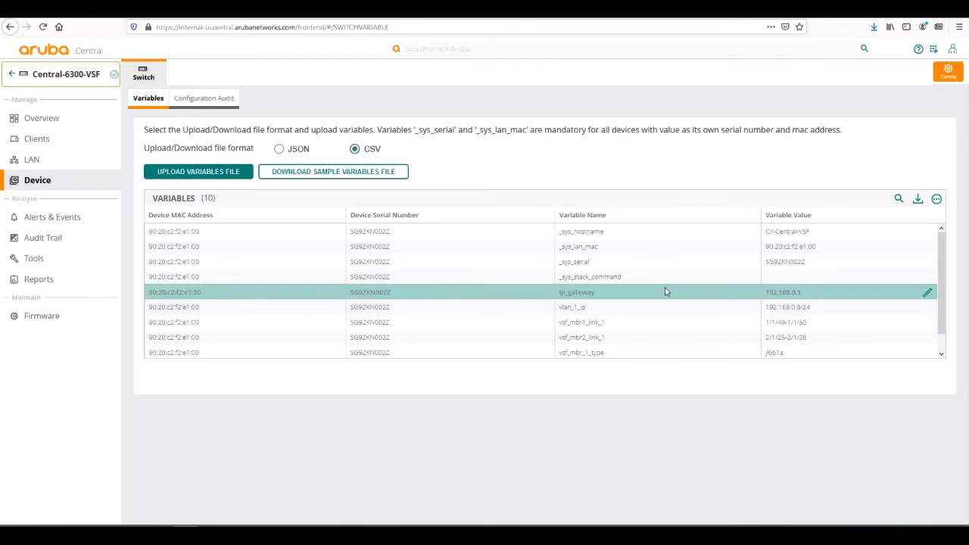
- Open the Configuration Audit tab showing template 6300-VSF with no errors or config difference
click(198, 111)
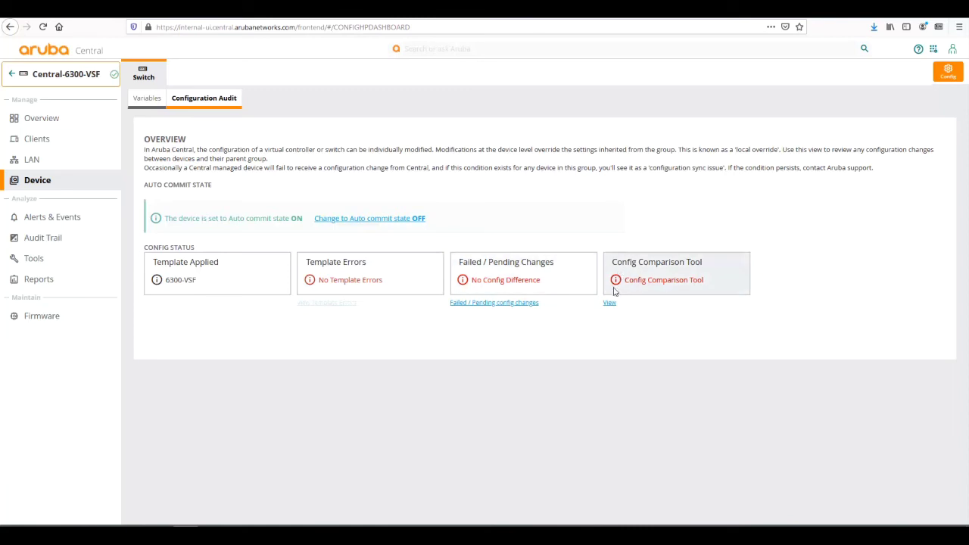
- Compare running and pending switch configurations in the Config Comparison Tool, then close it
click(608, 303)
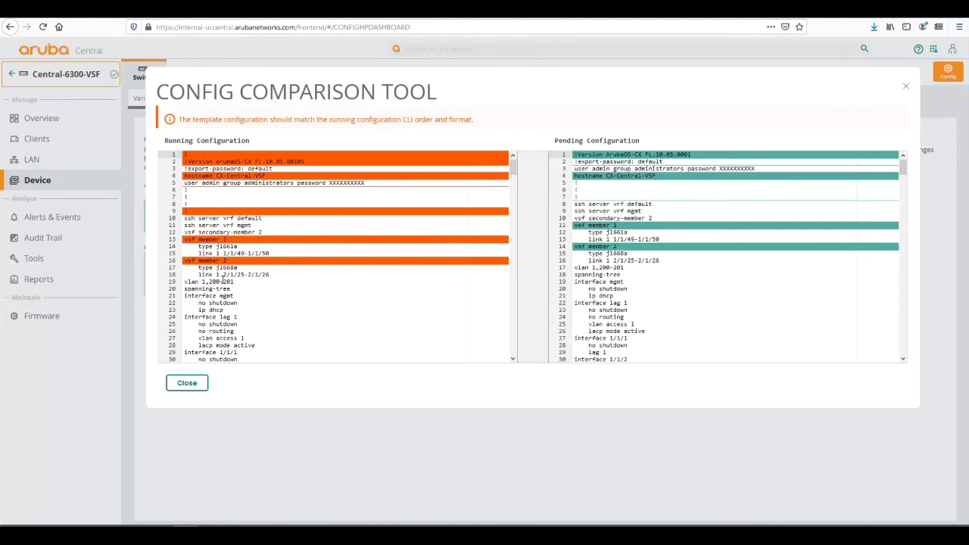
scroll(223, 281, down, 4)
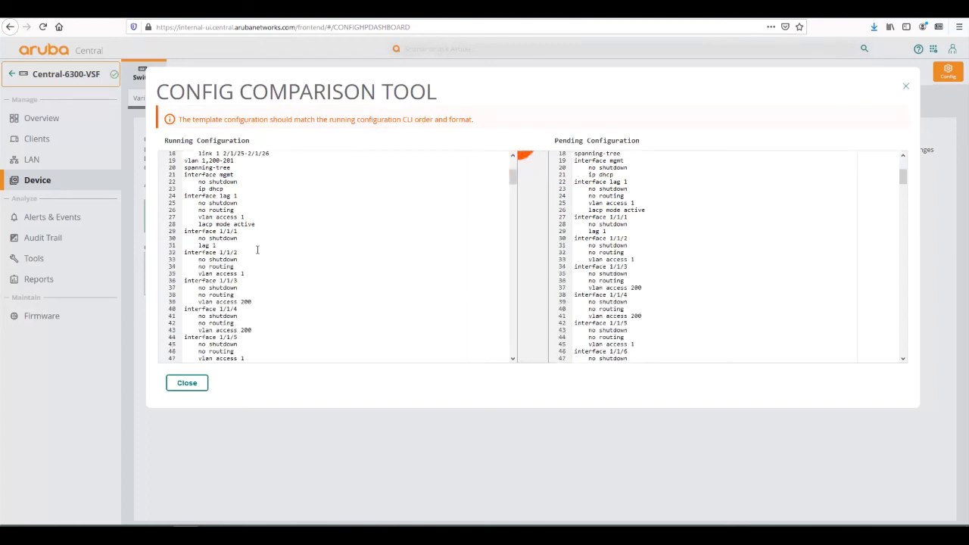
scroll(199, 254, up, 4)
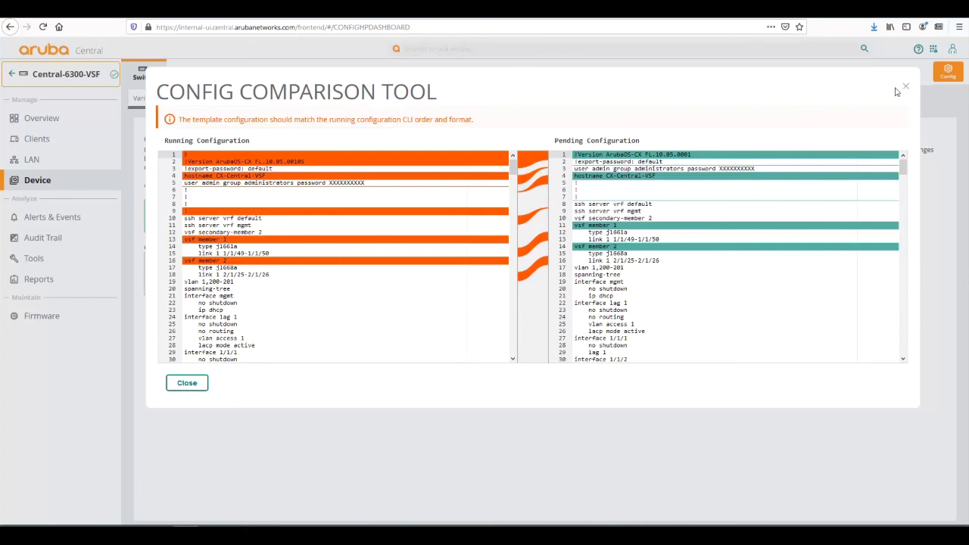
click(906, 89)
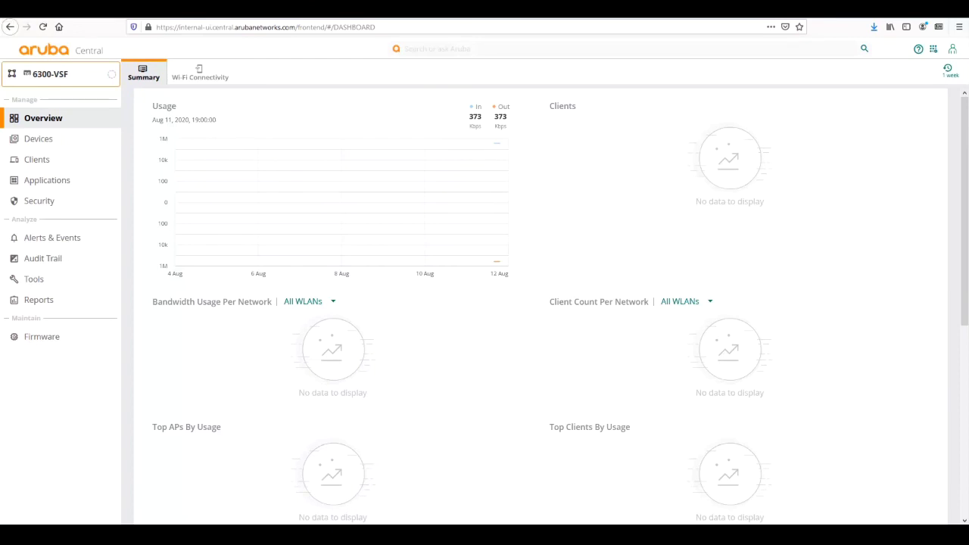
- Open Reports for the 6300-VSF group, which lists 0 scheduled reports
click(39, 300)
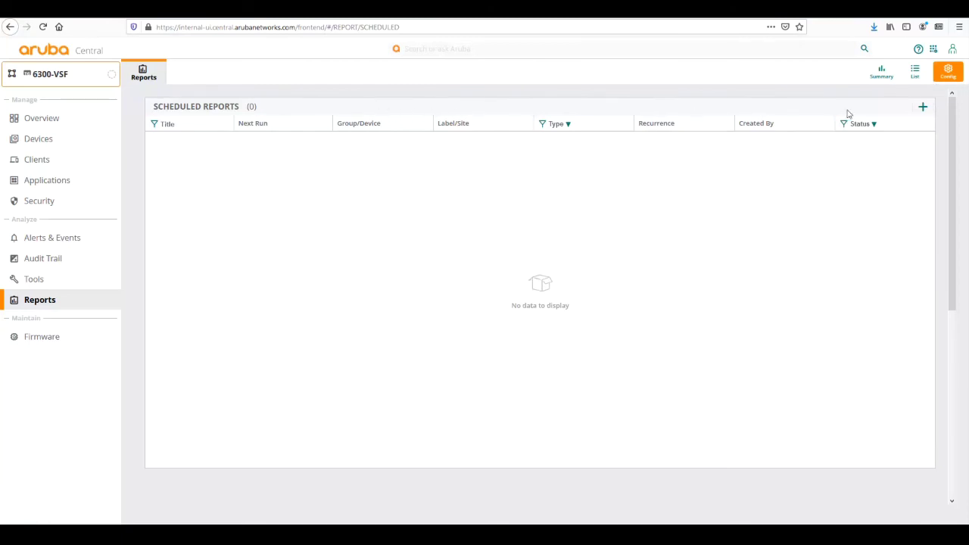
- Create a new Infra Inventory report, adding groups Central-6200 and Central-8325, and advance to scheduling
click(921, 109)
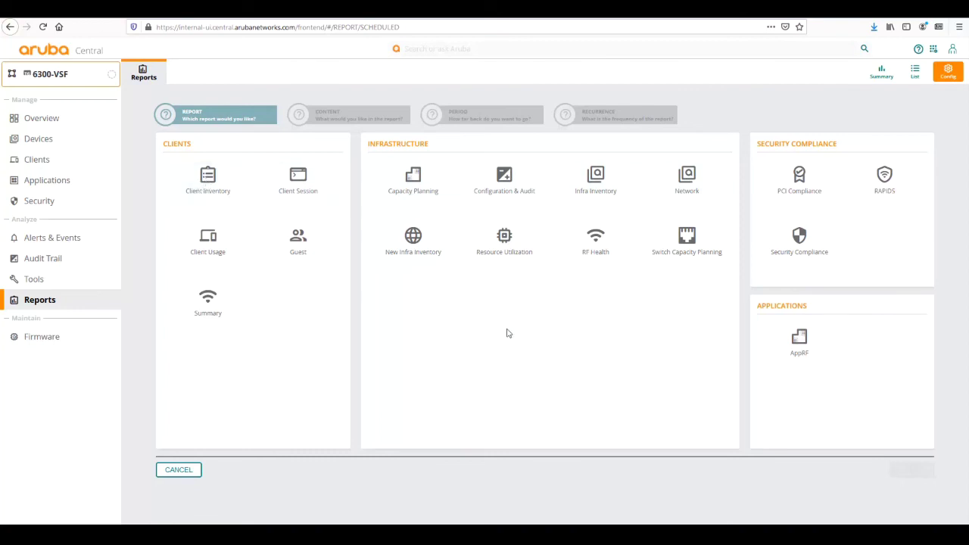
click(600, 188)
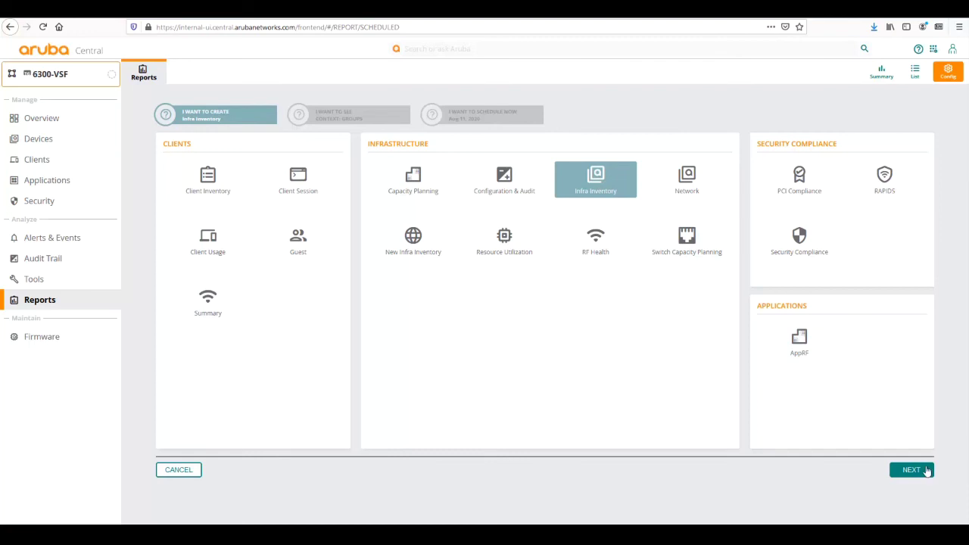
click(927, 471)
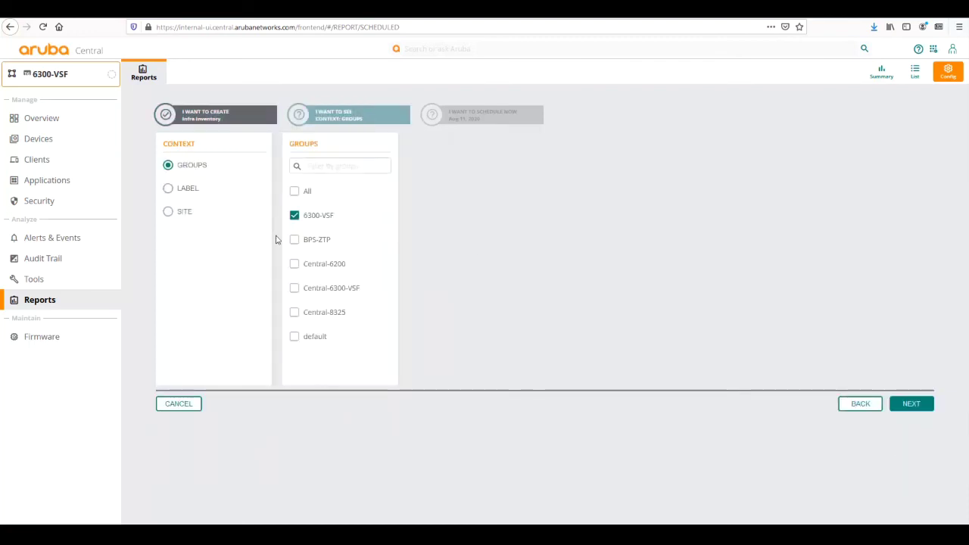
click(295, 264)
click(295, 313)
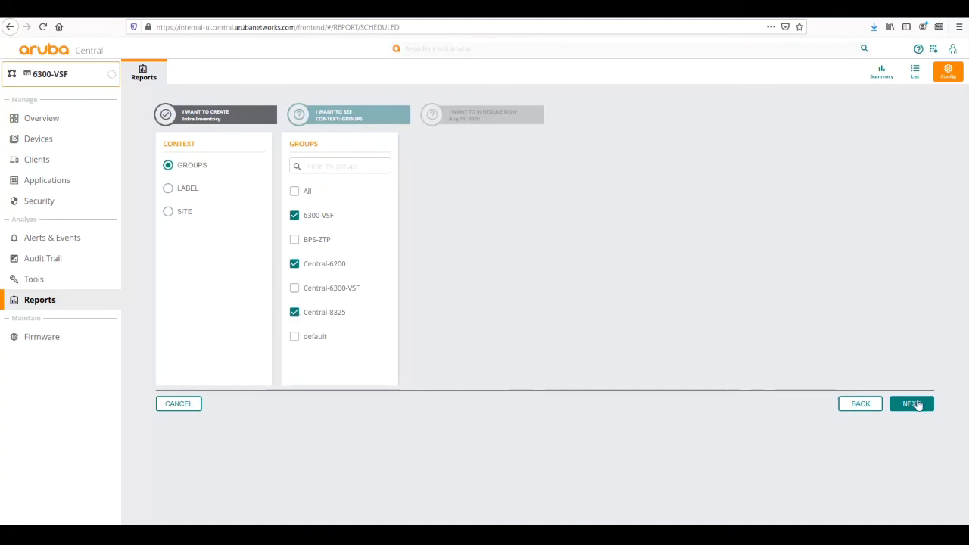
click(911, 403)
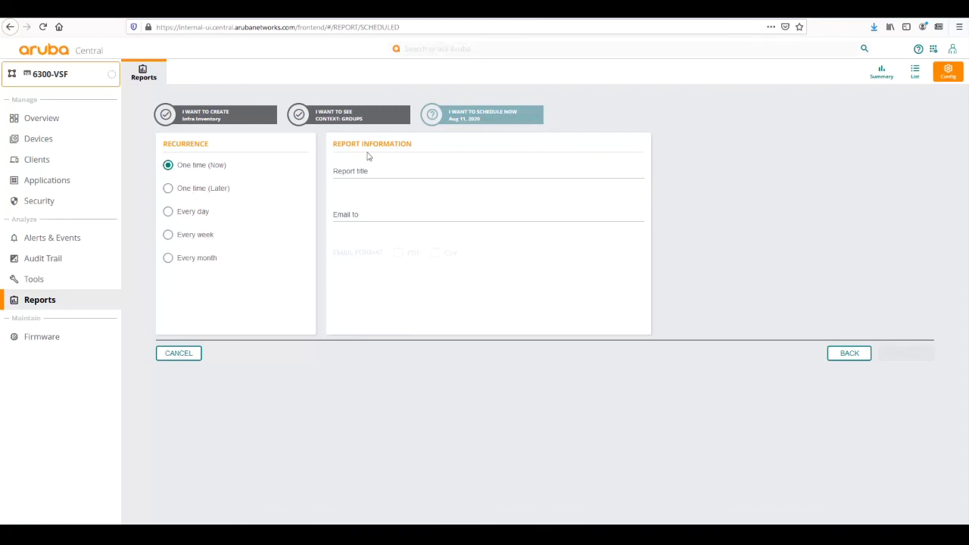
- Title the report testreport100, enter the recipient's e-mail address, choose PDF format, and generate it
click(400, 174)
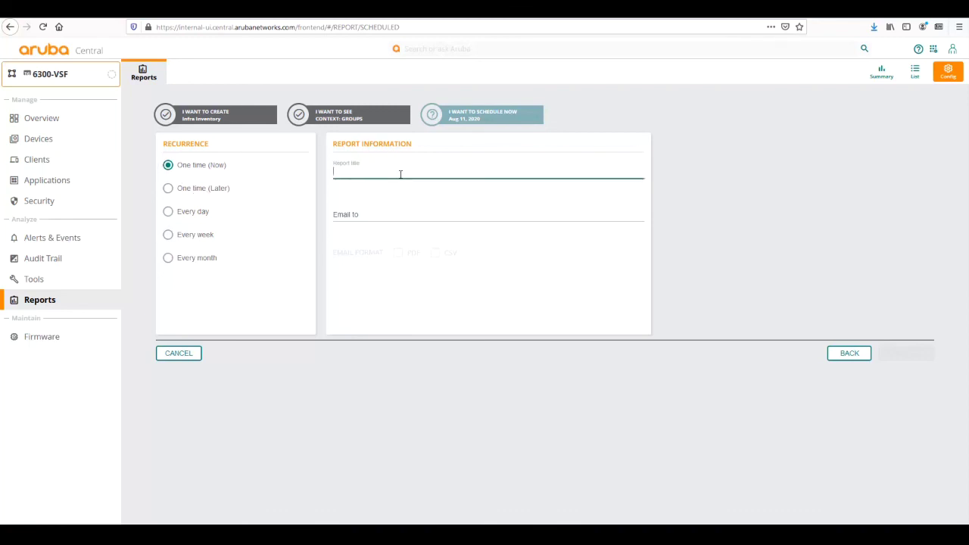
text(testreport100)
key(Tab)
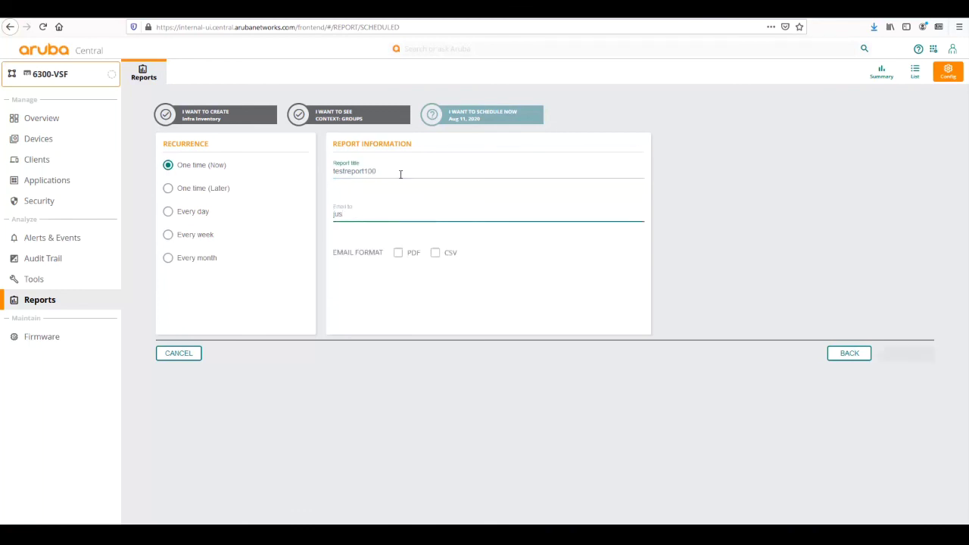
click(398, 253)
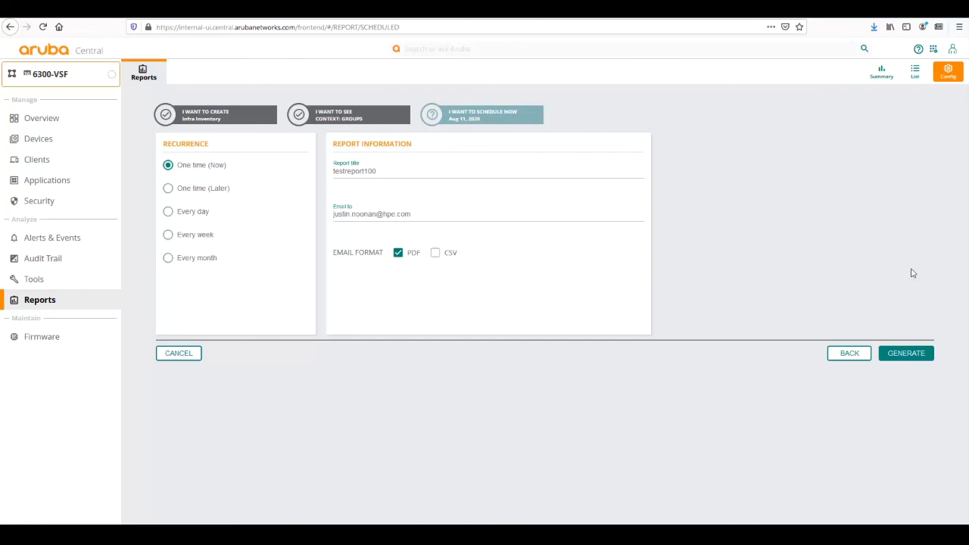
click(895, 353)
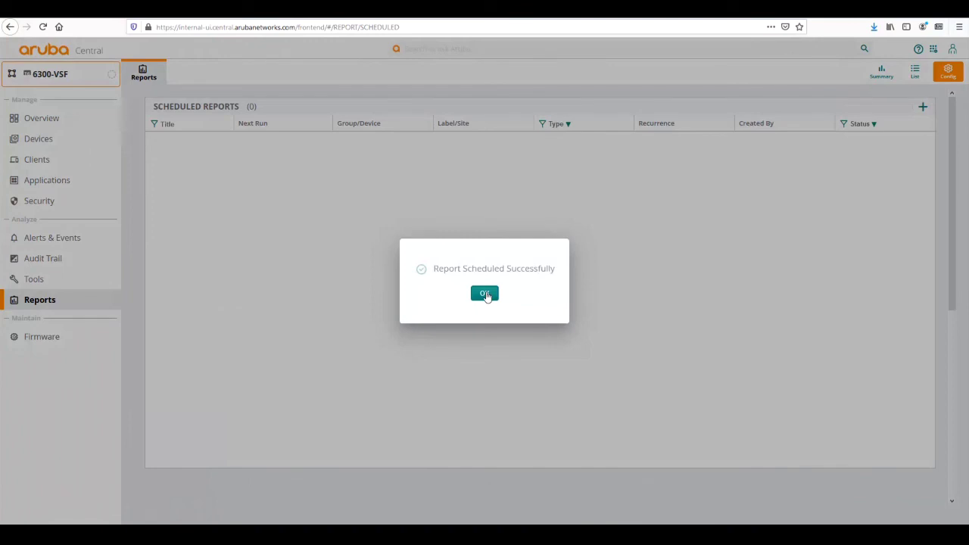
- Dismiss the scheduling confirmation, switch to Global scope, and show the 13-report Reports summary
click(485, 292)
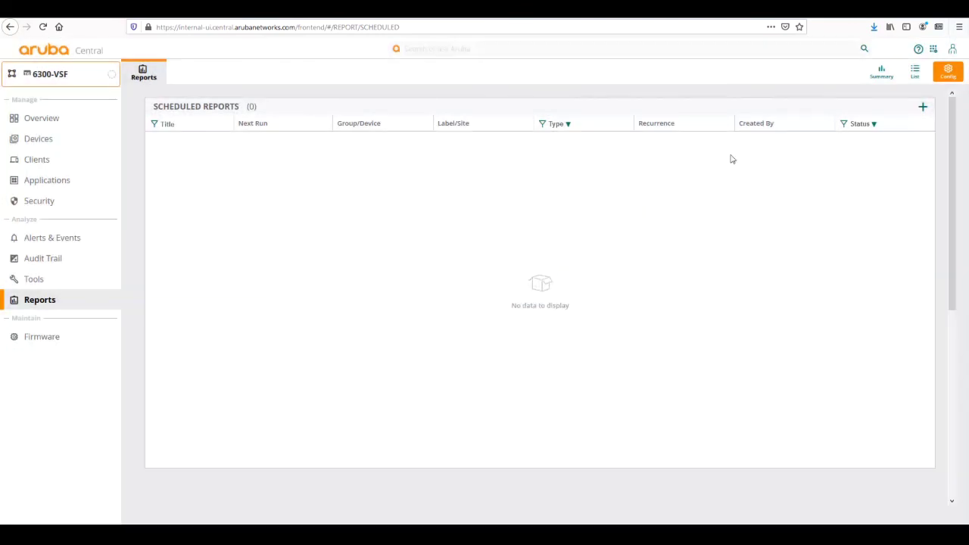
click(879, 73)
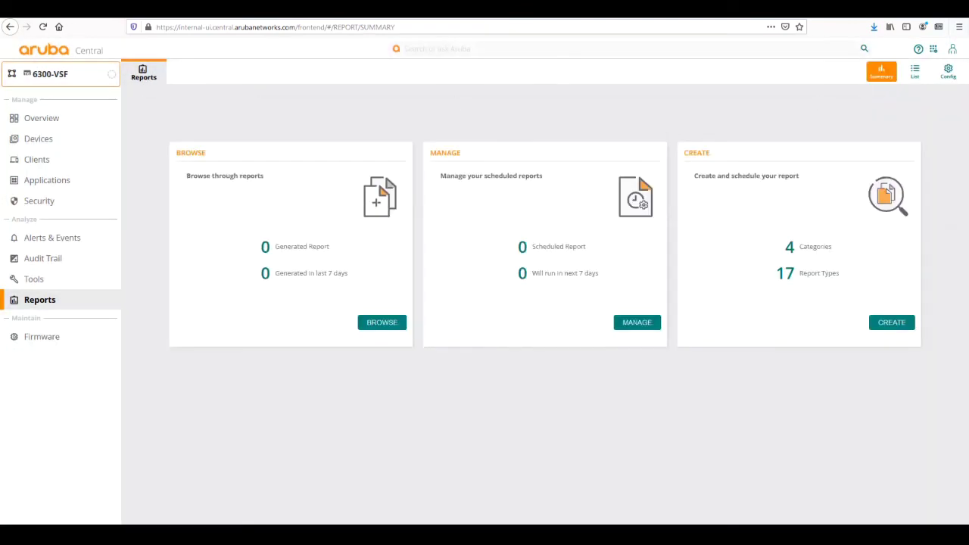
click(53, 74)
click(30, 99)
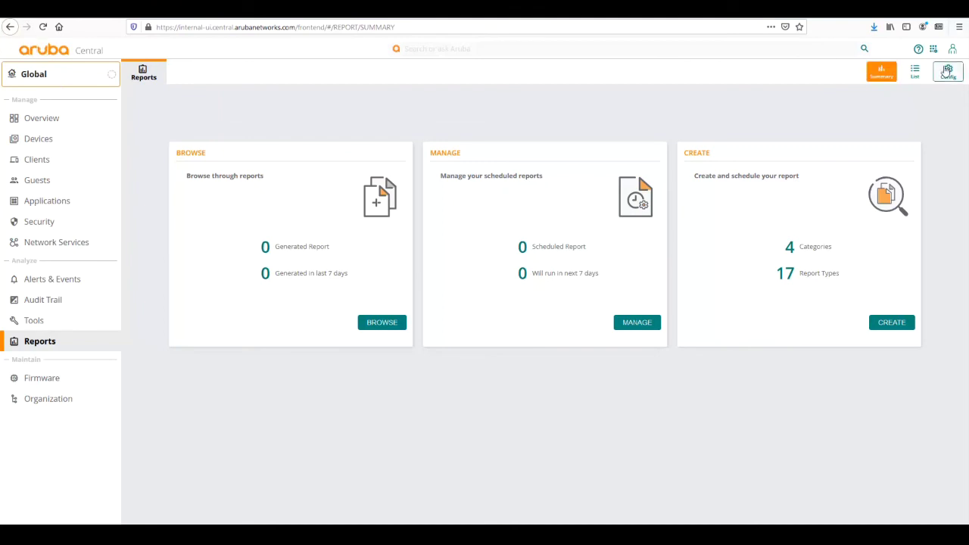
click(39, 125)
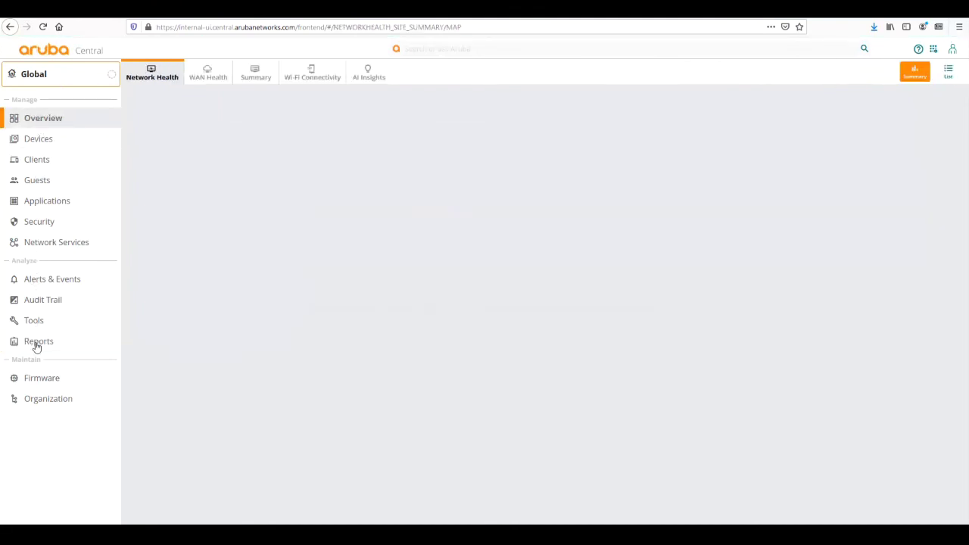
click(36, 344)
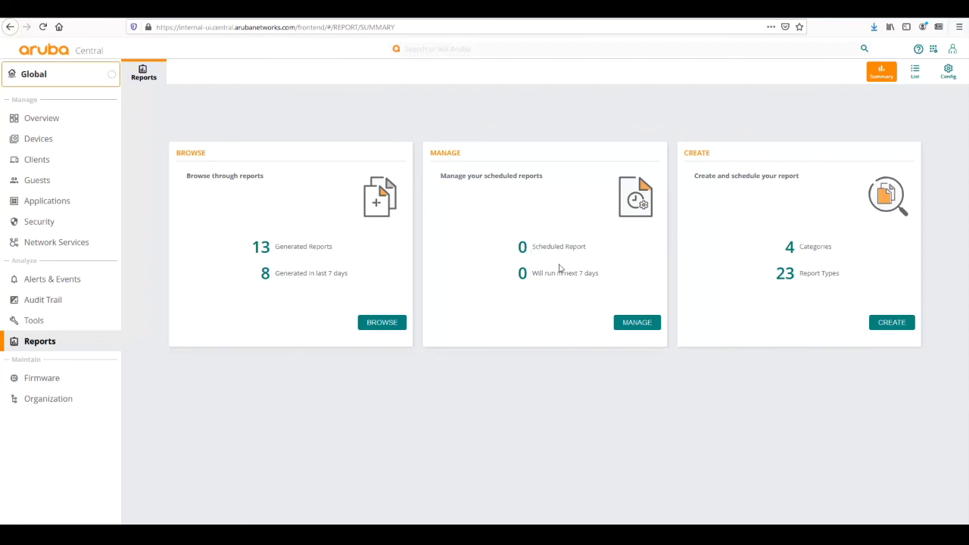
- View the generated testreport100 report, then show the testreport101 e-mail with its PDF attached in Outlook
click(376, 323)
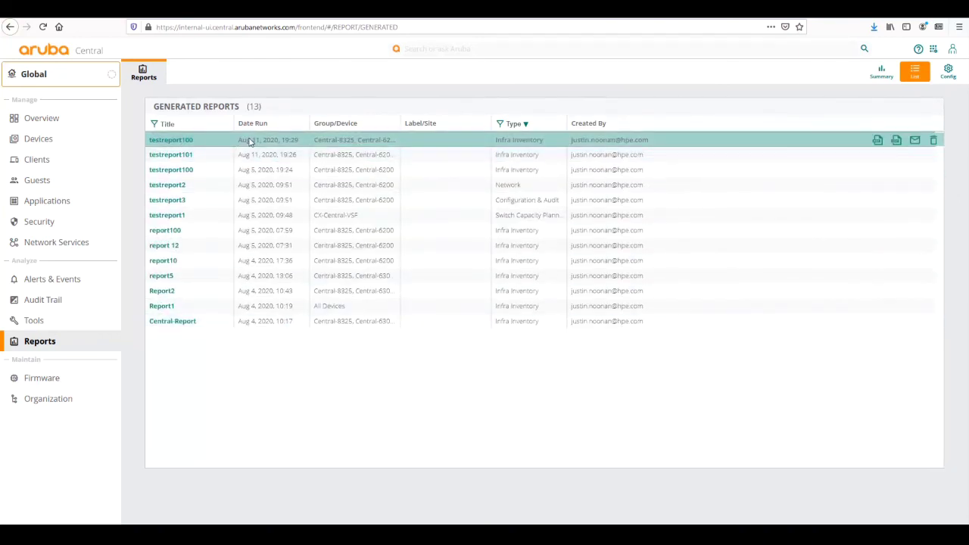
click(157, 144)
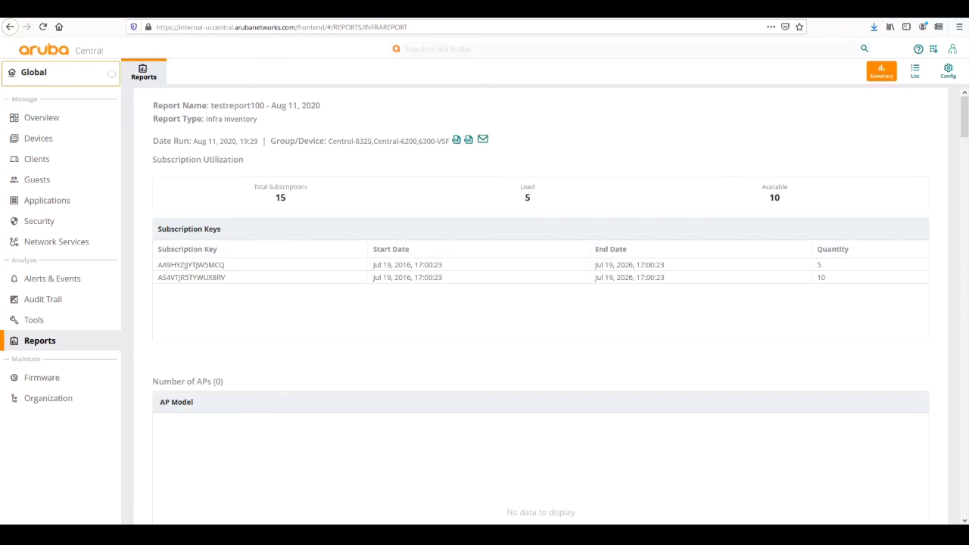
click(262, 478)
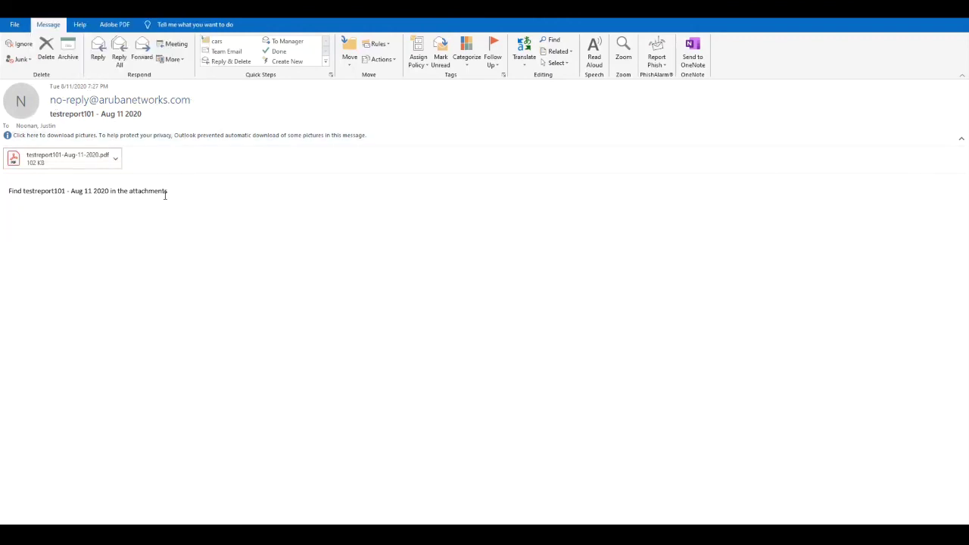
- Open the attached testreport101-Aug-11-2020.pdf from the e-mail in Acrobat
click(115, 158)
click(91, 192)
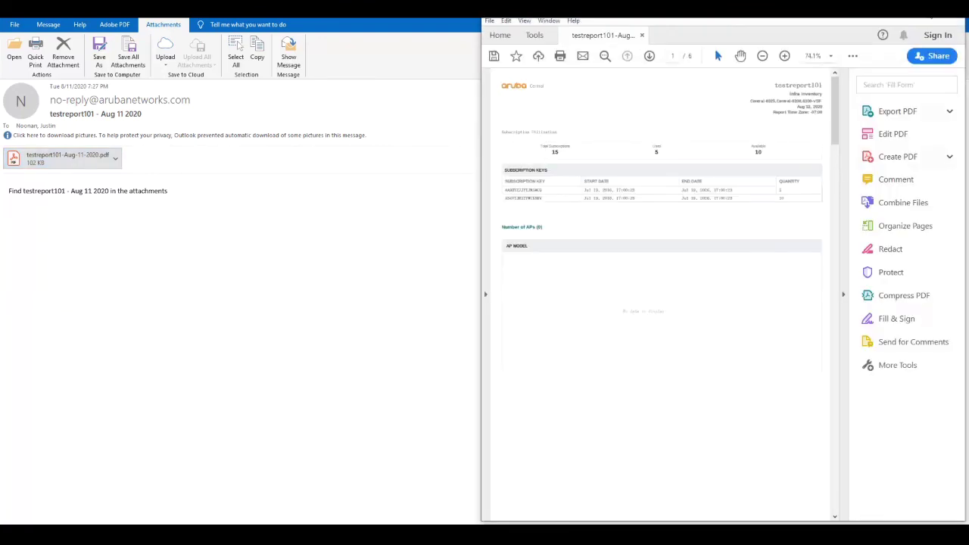
- Maximize and scroll the testreport101 PDF to the switch firmware summary, then return to testreport100 in Firefox
key(super+Up)
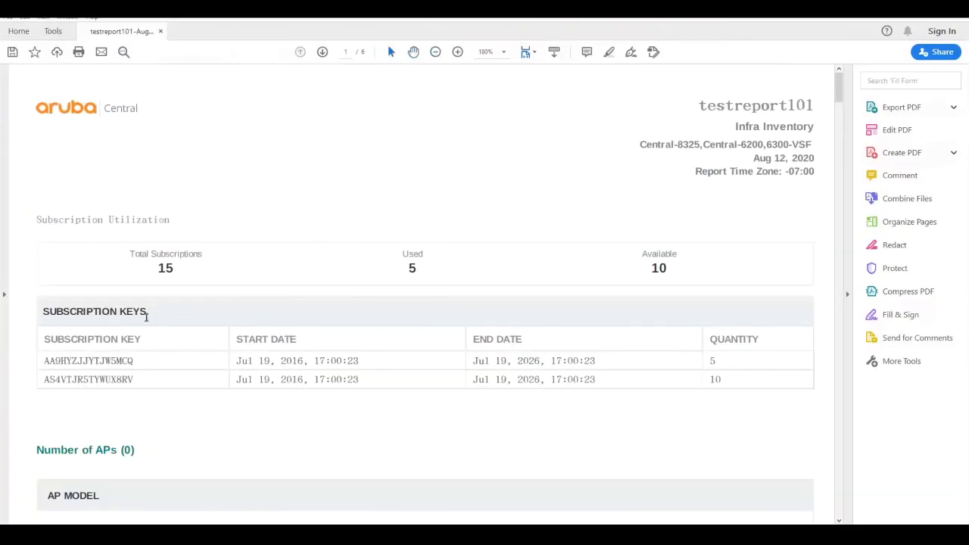
scroll(146, 316, down, 3)
scroll(140, 286, down, 5)
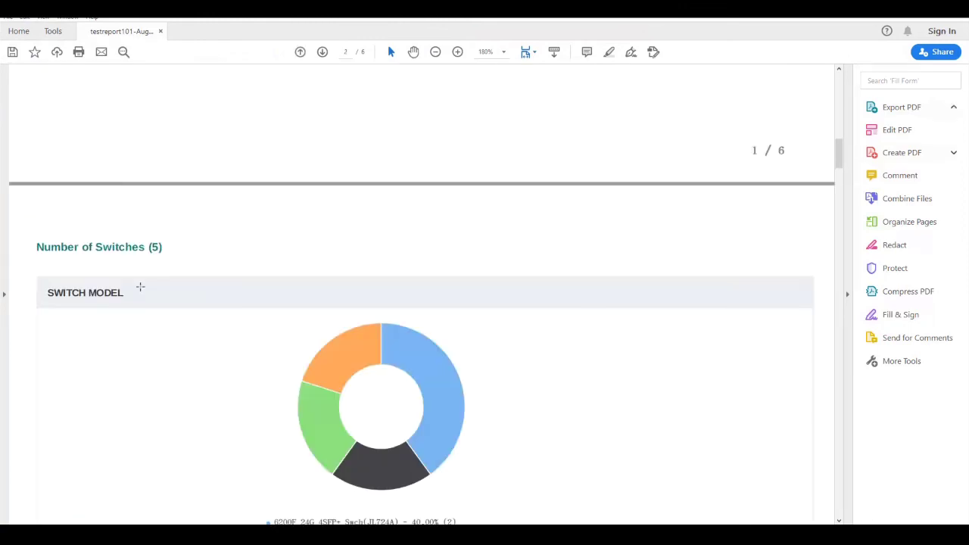
scroll(140, 286, down, 14)
scroll(140, 286, up, 5)
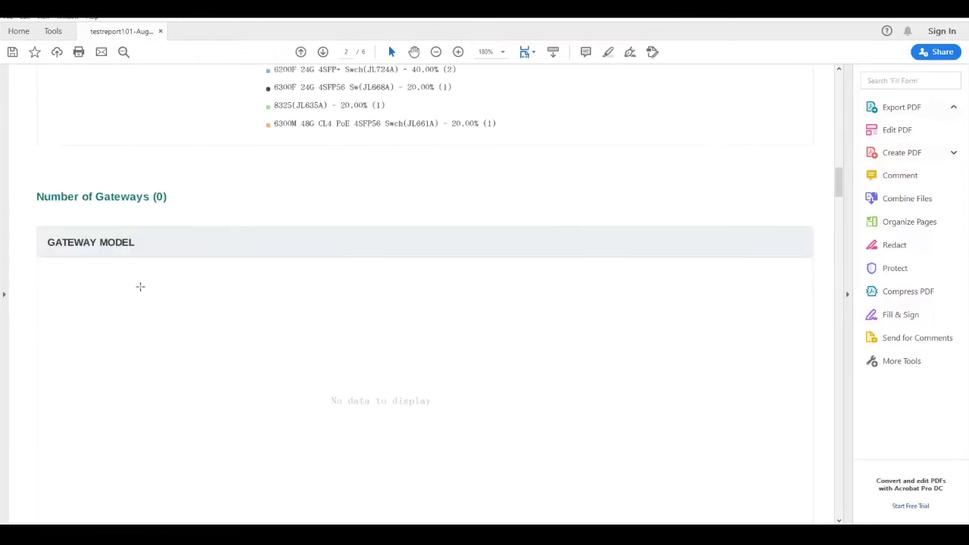
scroll(140, 286, down, 20)
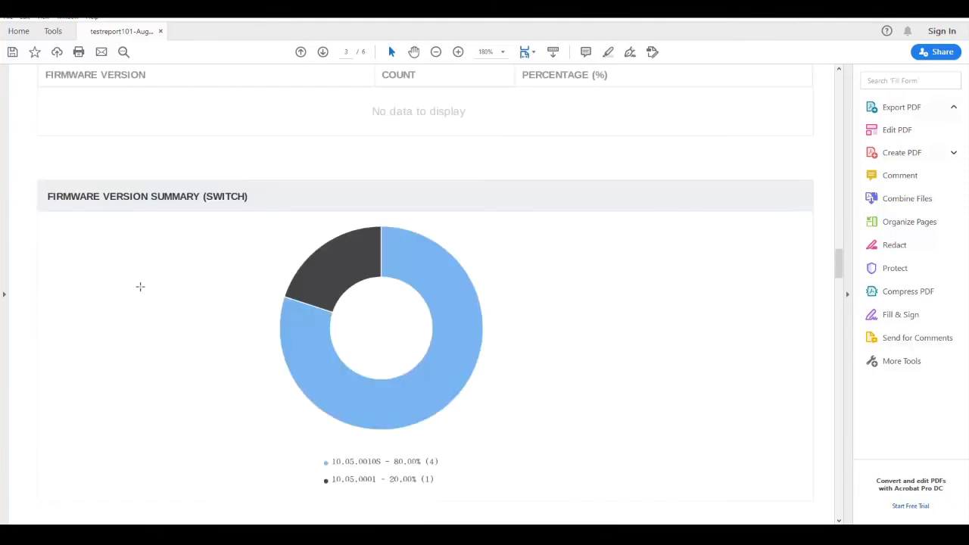
scroll(262, 227, down, 5)
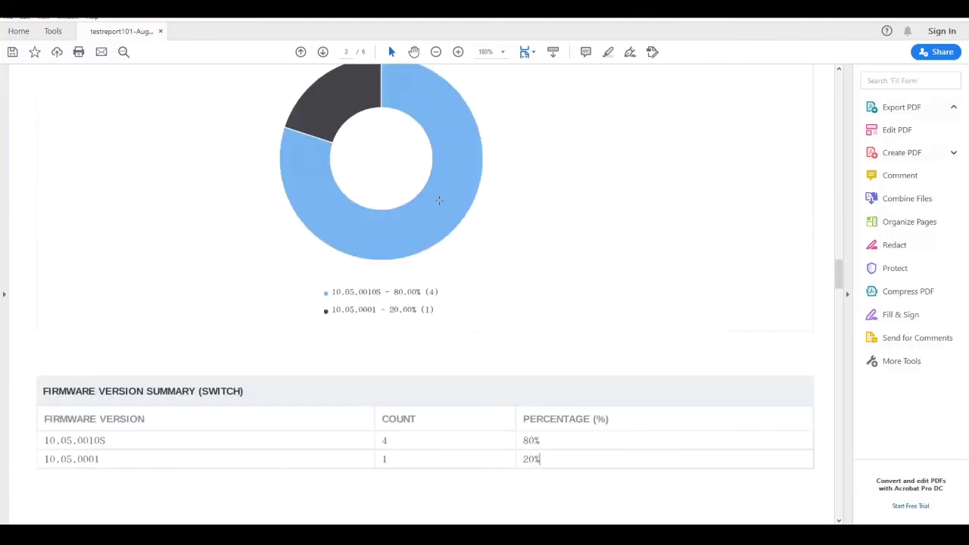
scroll(438, 200, down, 1)
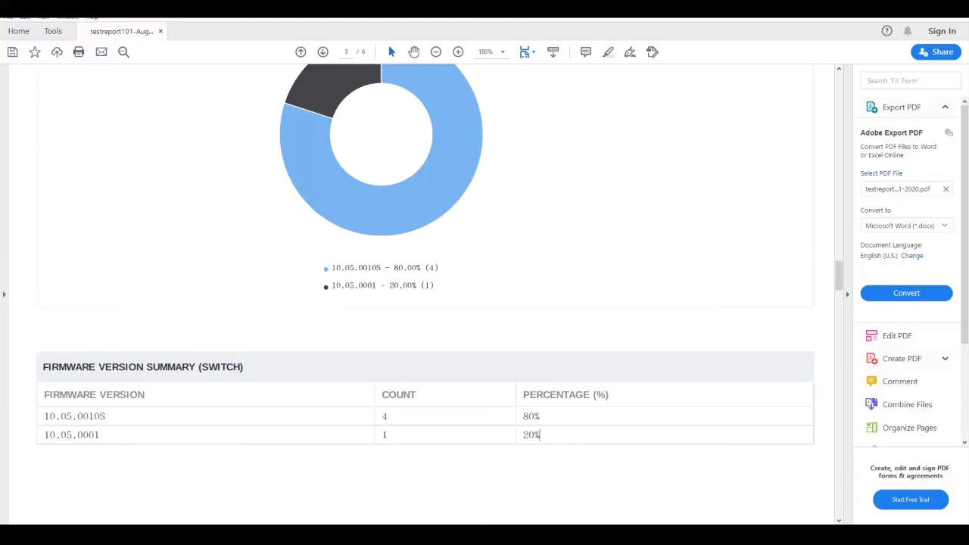
key(alt+F4)
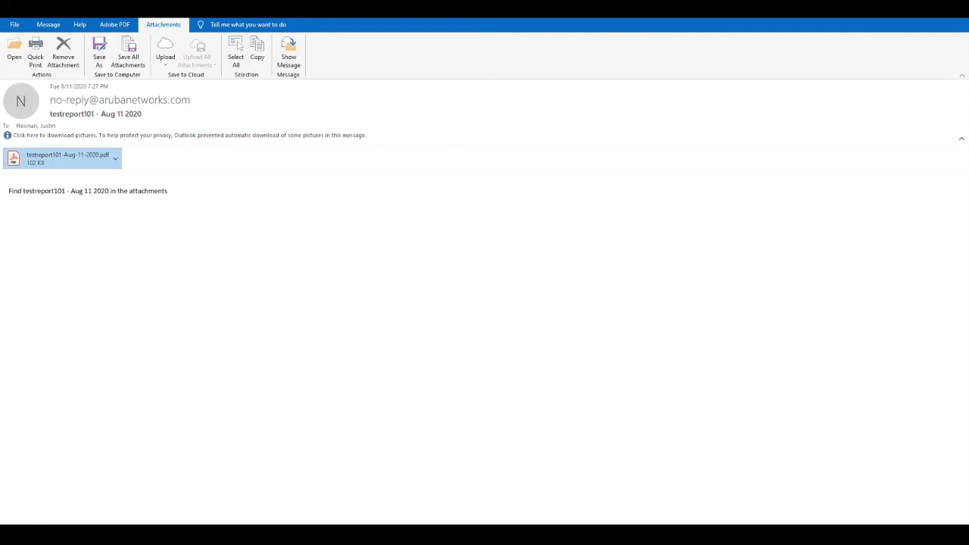
key(alt+Tab)
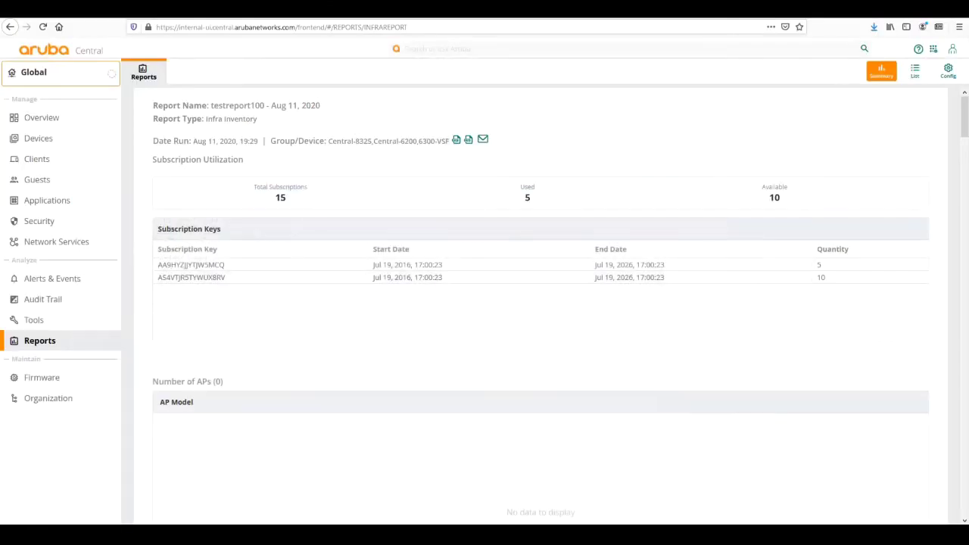